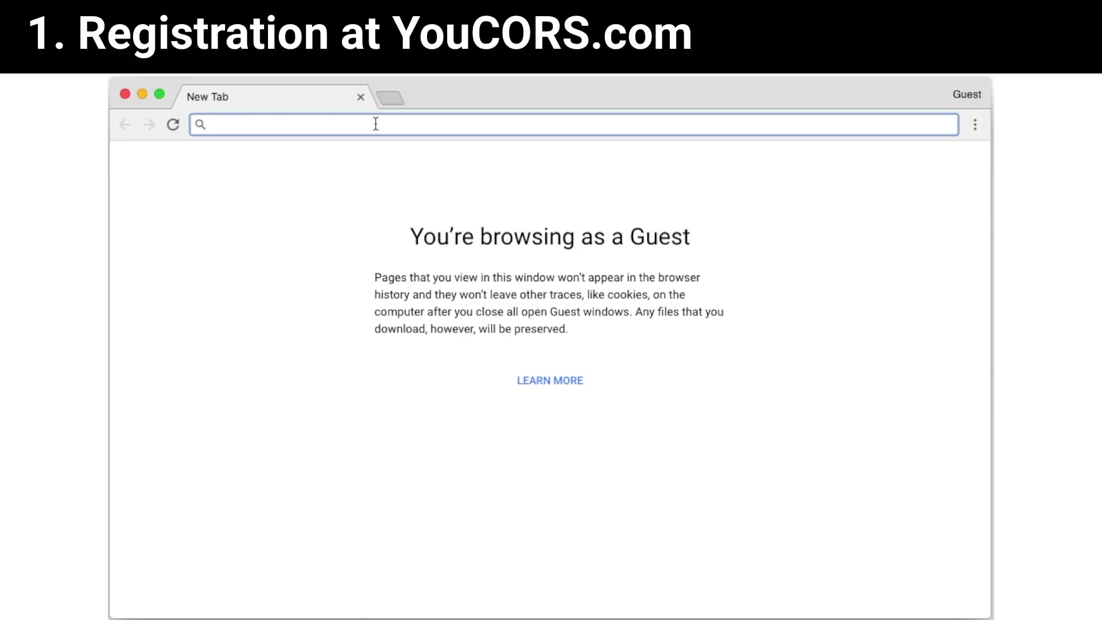
Go to youcors.com and open the Register form for a new account.
{"action": "type", "text": "youc"}
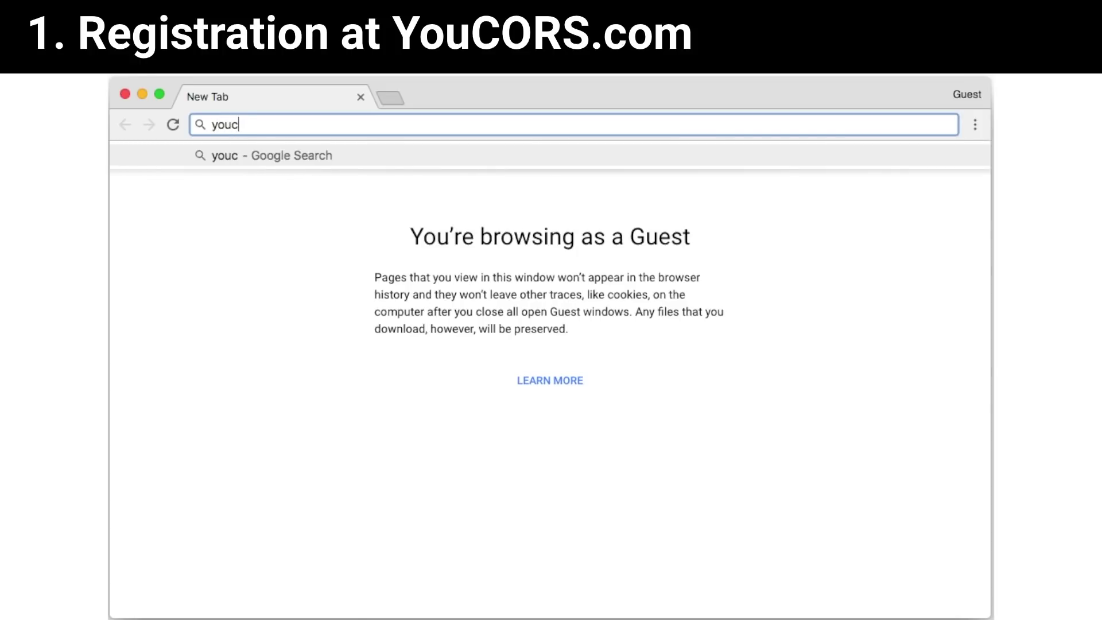
{"action": "type", "text": "ors.com"}
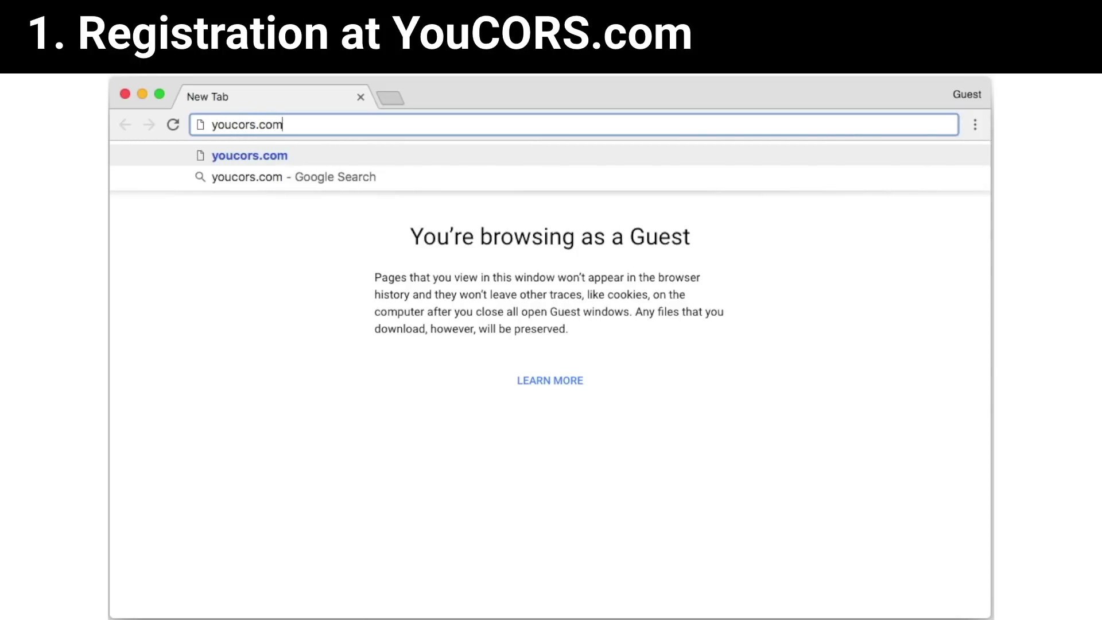
{"action": "key", "text": "Return"}
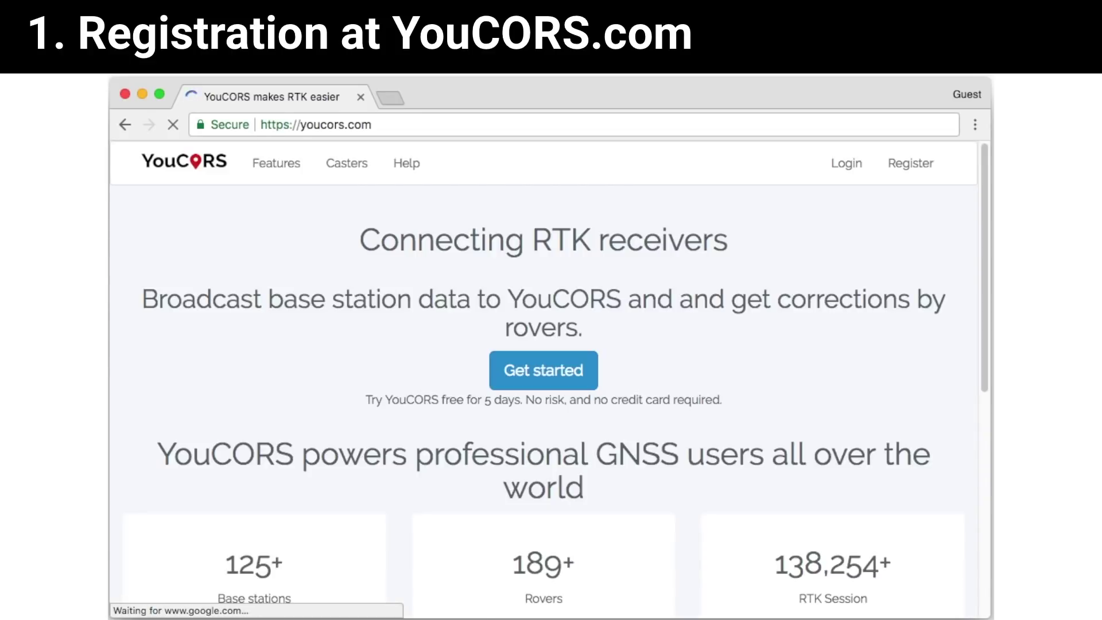
{"action": "left_click", "coordinate": [925, 170]}
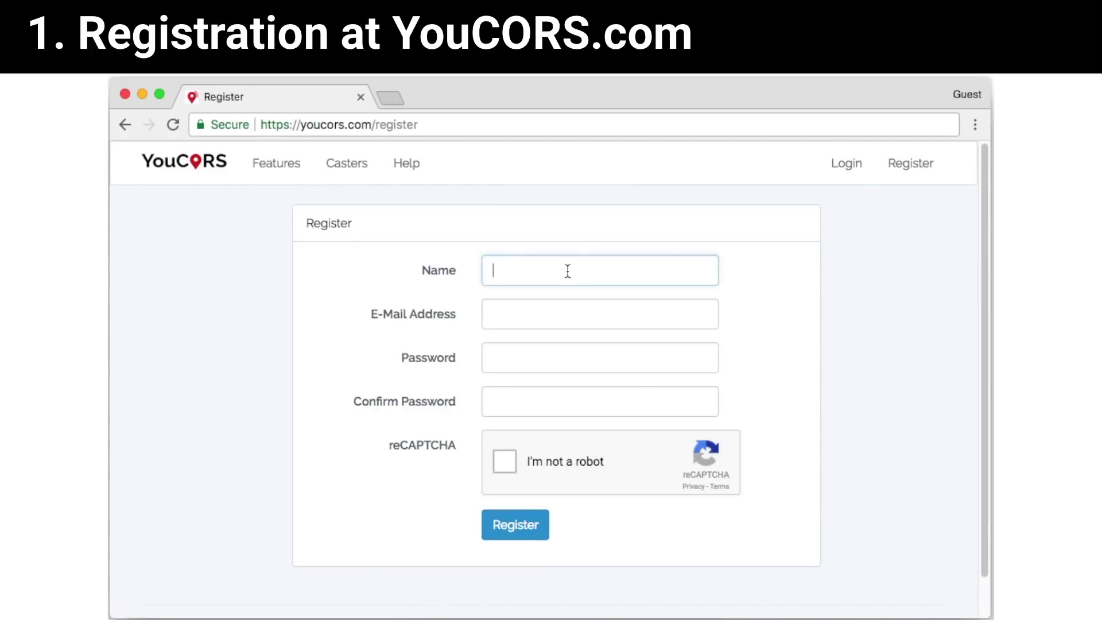
Fill in the user's name, e-mail address, a six-character password and its confirmation.
{"action": "left_click", "coordinate": [559, 323]}
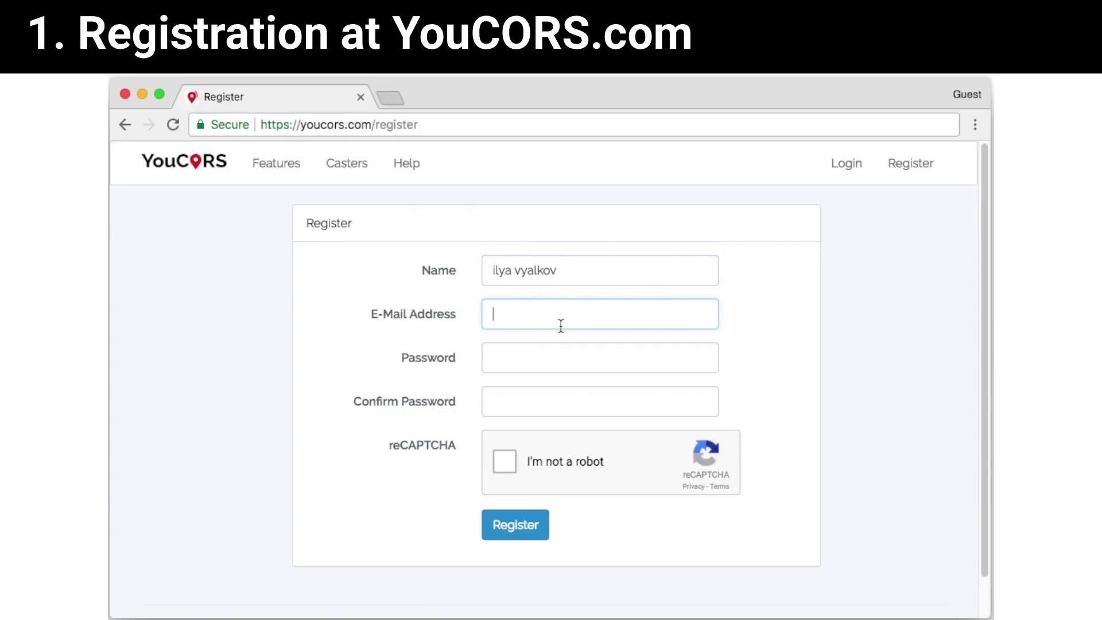
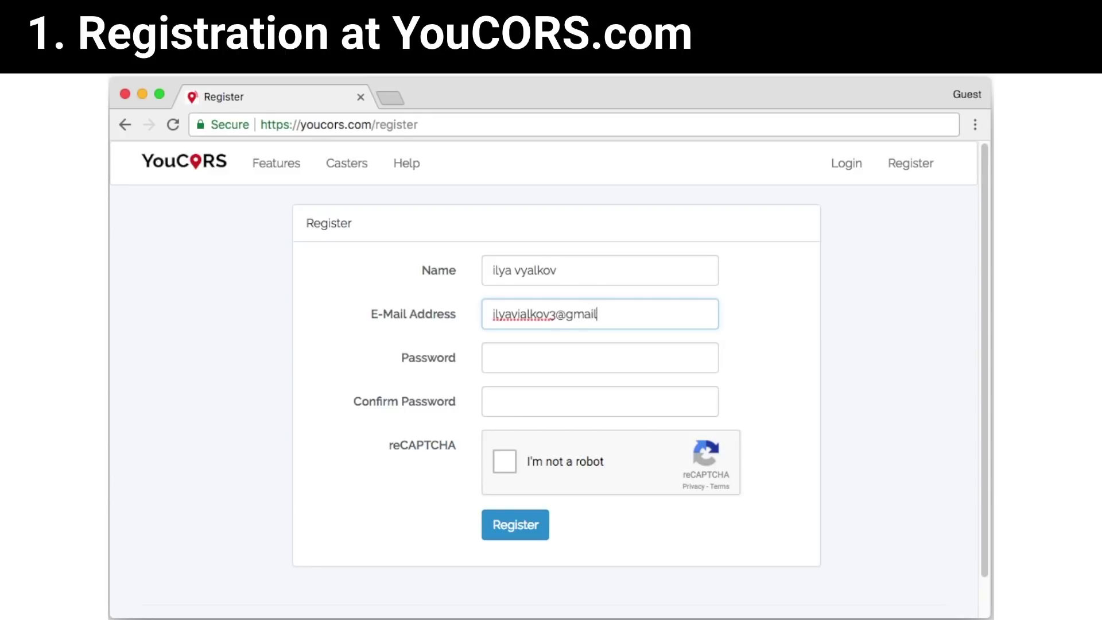
{"action": "left_click", "coordinate": [531, 359]}
{"action": "type", "text": "******"}
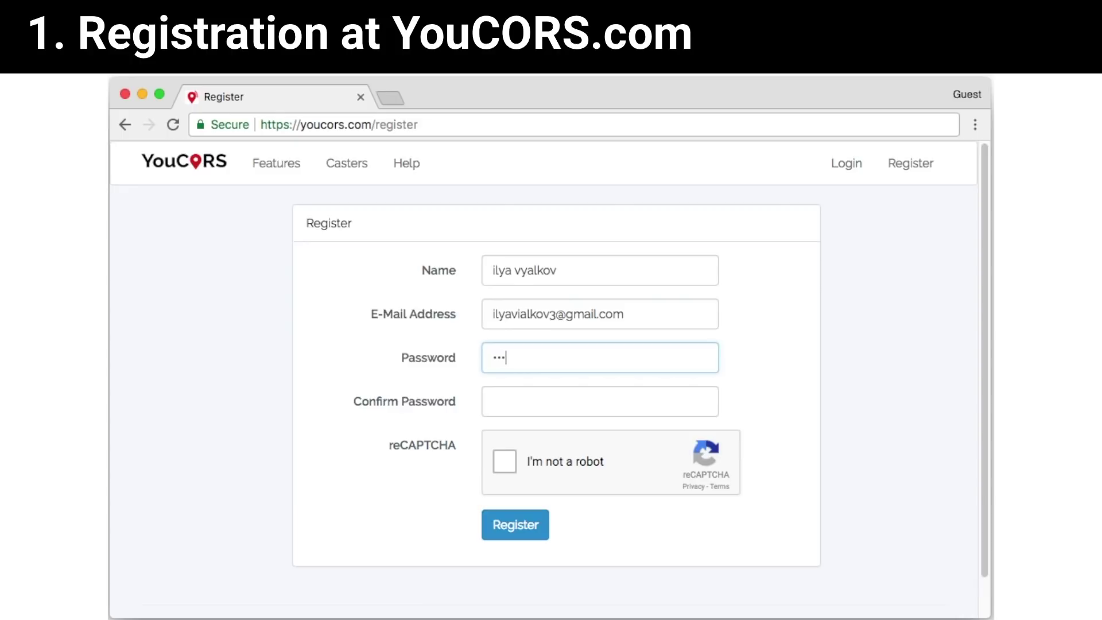
{"action": "left_click", "coordinate": [545, 404]}
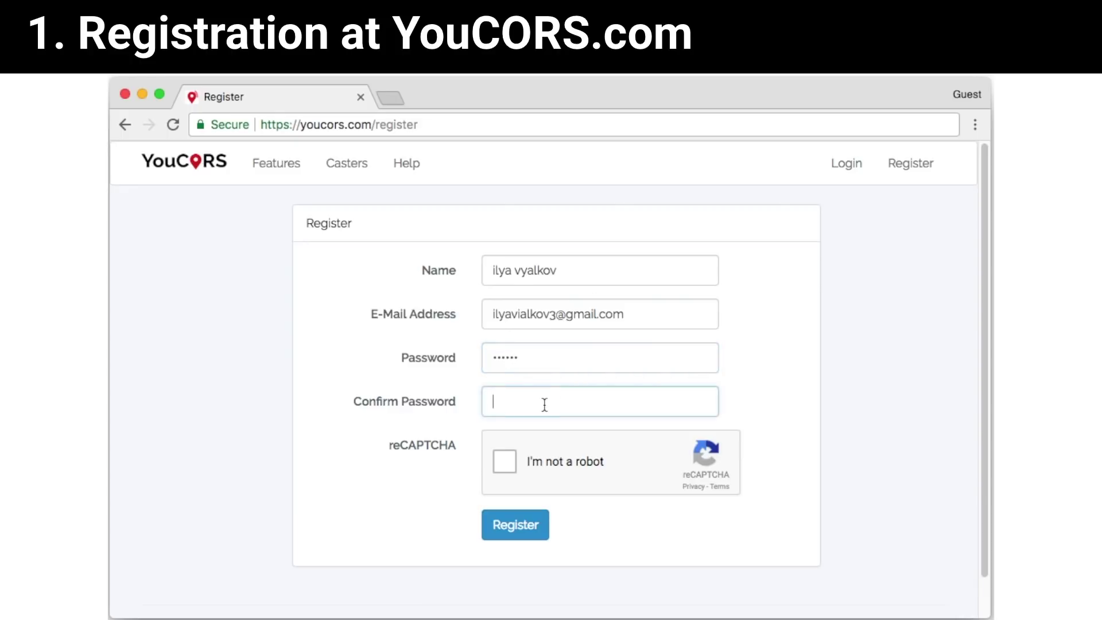
{"action": "type", "text": "******"}
{"action": "left_click", "coordinate": [514, 459]}
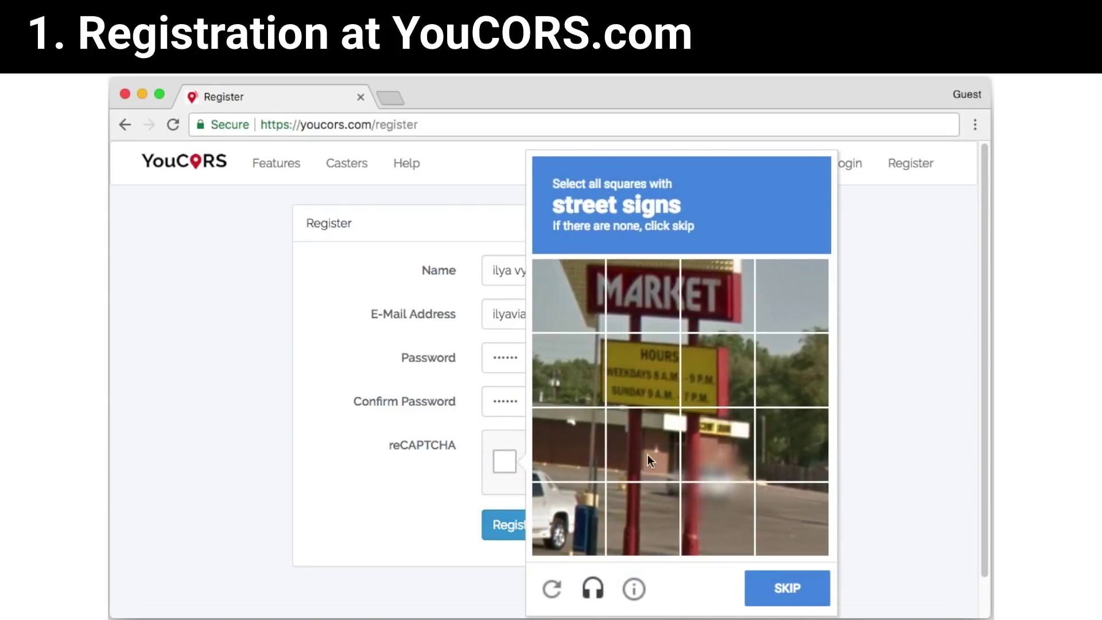
Solve the street-sign reCAPTCHA over two image rounds and submit the registration.
{"action": "left_click", "coordinate": [646, 373]}
{"action": "left_click", "coordinate": [715, 373]}
{"action": "left_click", "coordinate": [723, 295]}
{"action": "left_click", "coordinate": [640, 302]}
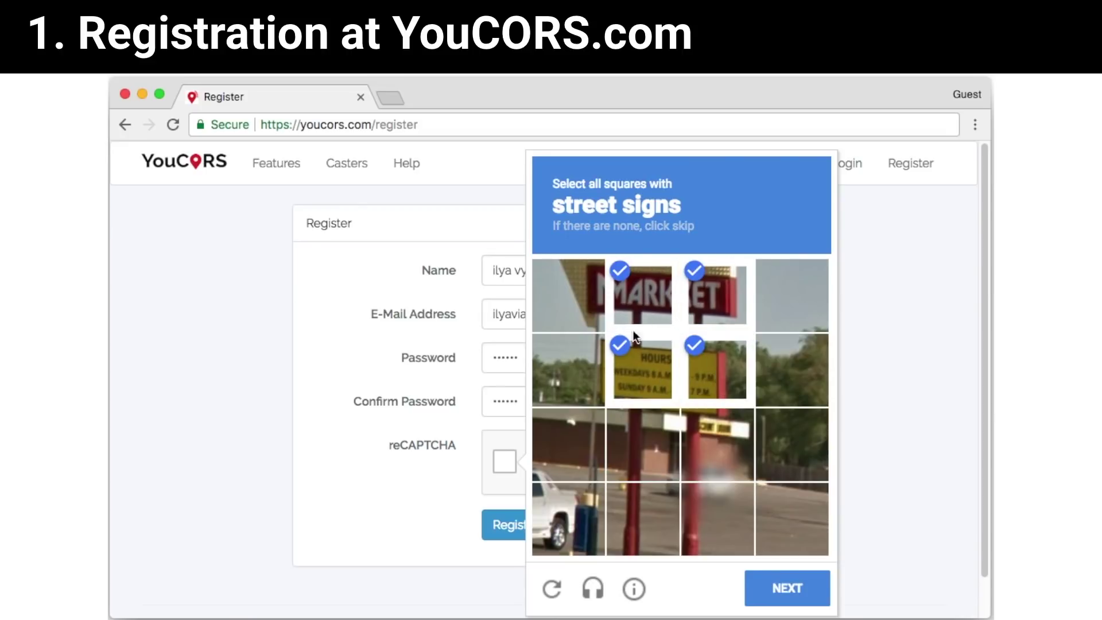
{"action": "left_click", "coordinate": [792, 586]}
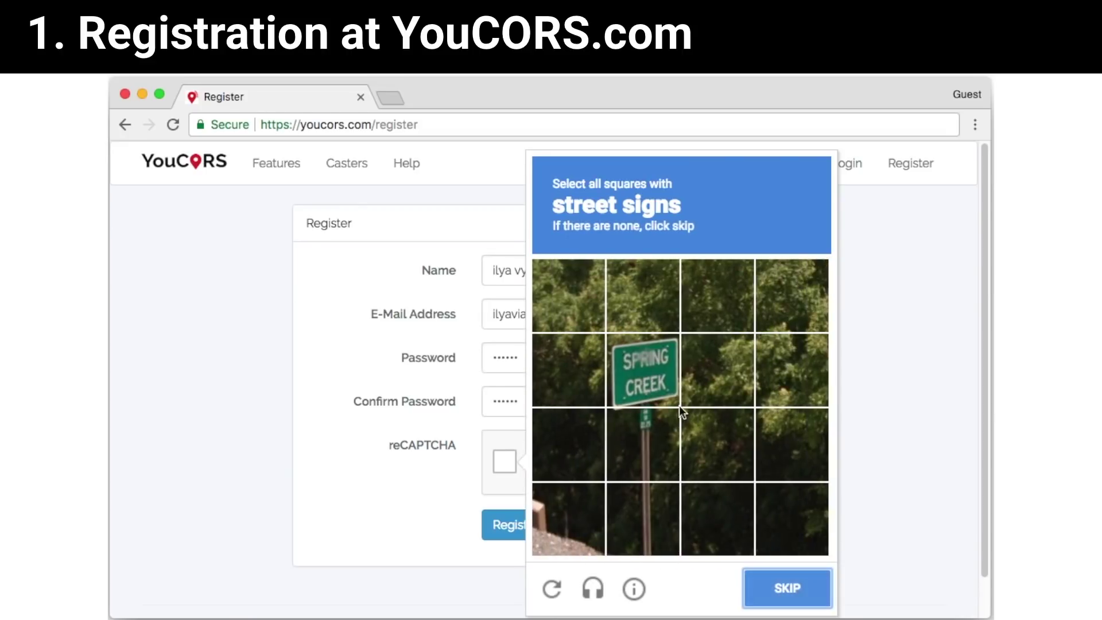
{"action": "left_click", "coordinate": [676, 403]}
{"action": "left_click", "coordinate": [635, 419]}
{"action": "left_click", "coordinate": [643, 520]}
{"action": "left_click", "coordinate": [769, 586]}
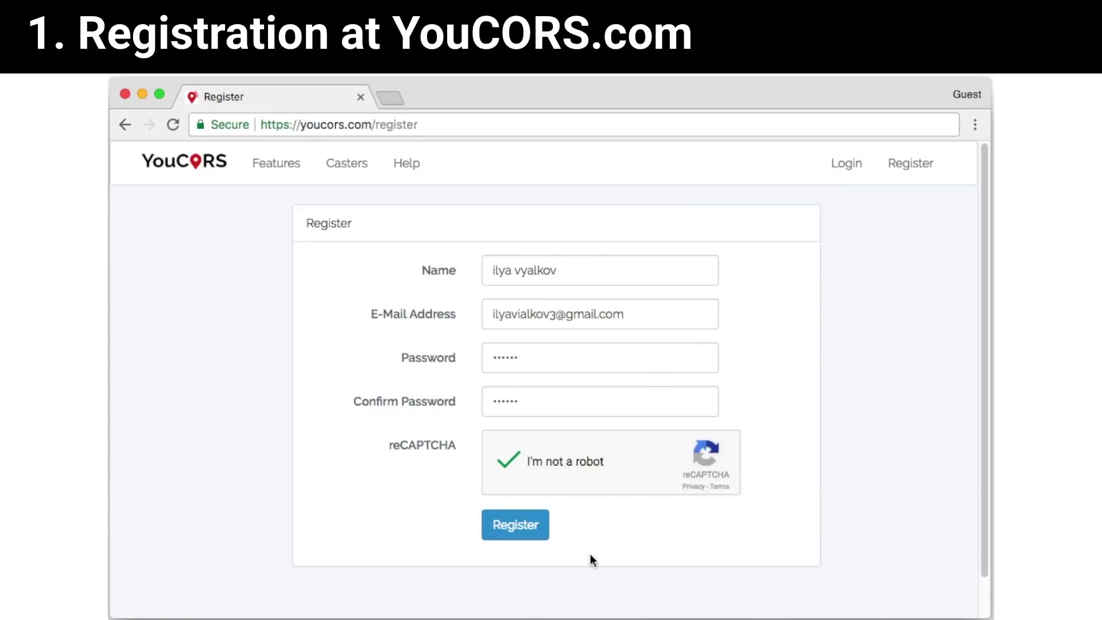
{"action": "left_click", "coordinate": [506, 525]}
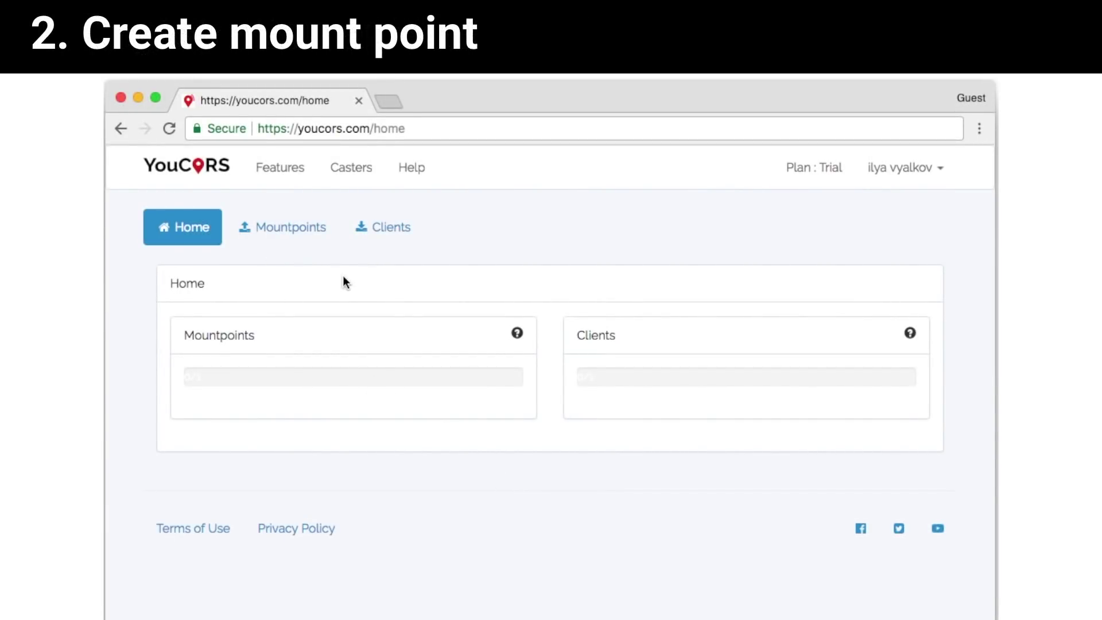
Start a new mountpoint on the YouCORS Amsterdam caster.
{"action": "left_click", "coordinate": [310, 230]}
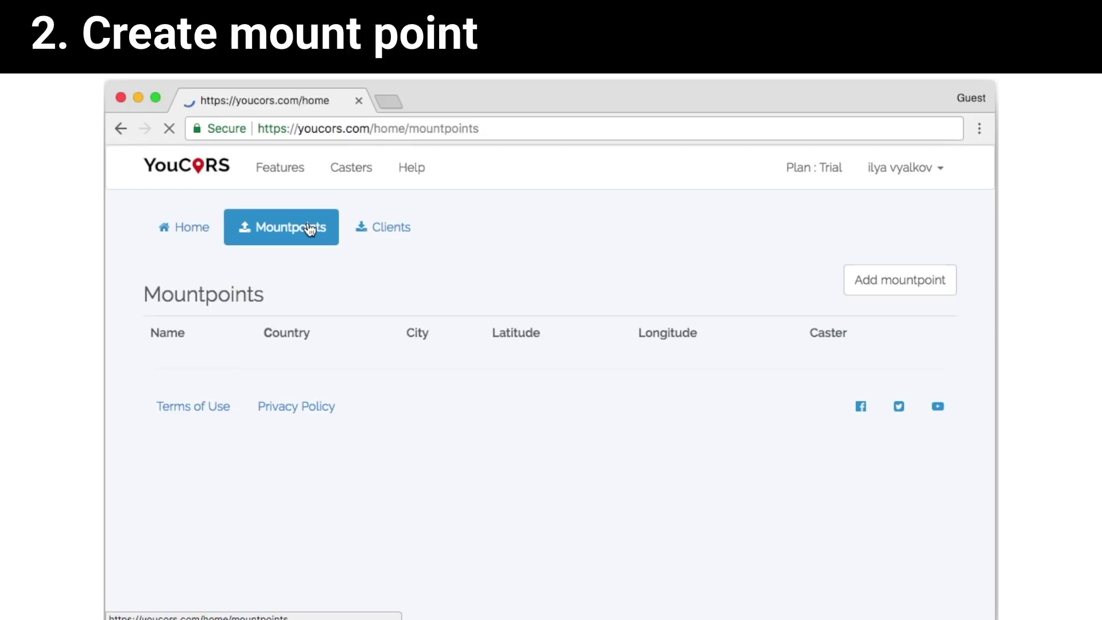
{"action": "left_click", "coordinate": [866, 287]}
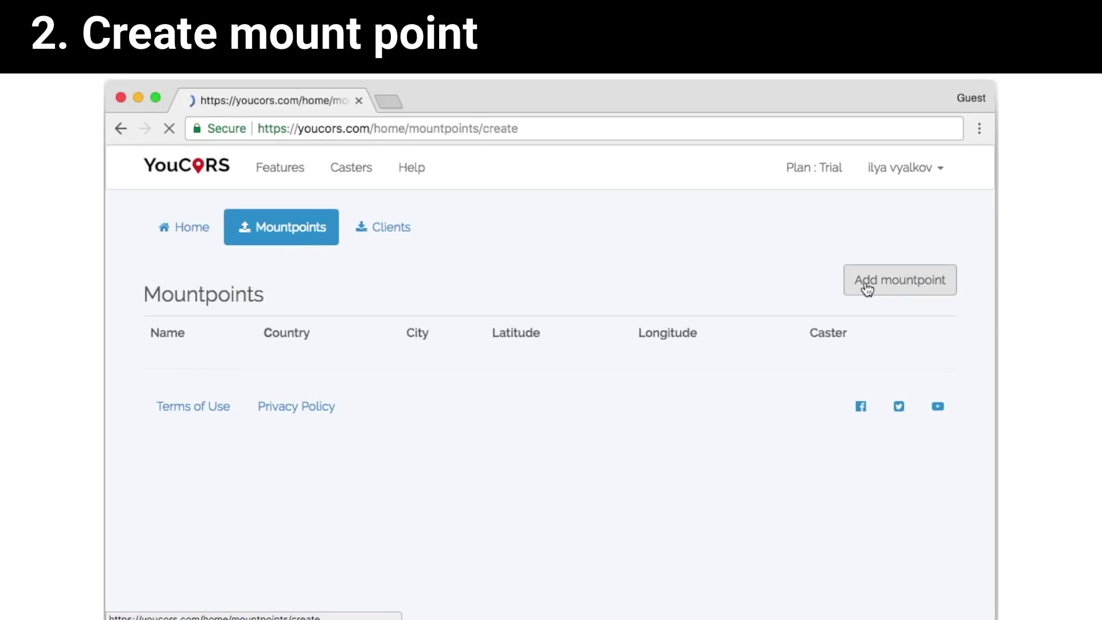
{"action": "left_click", "coordinate": [464, 352]}
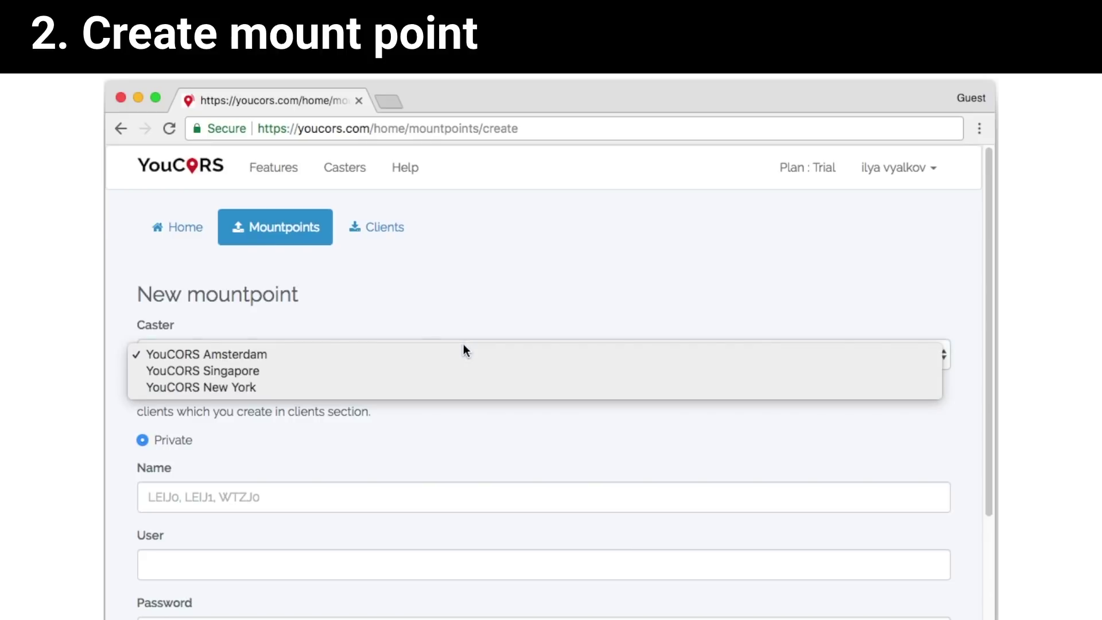
{"action": "left_click", "coordinate": [442, 355]}
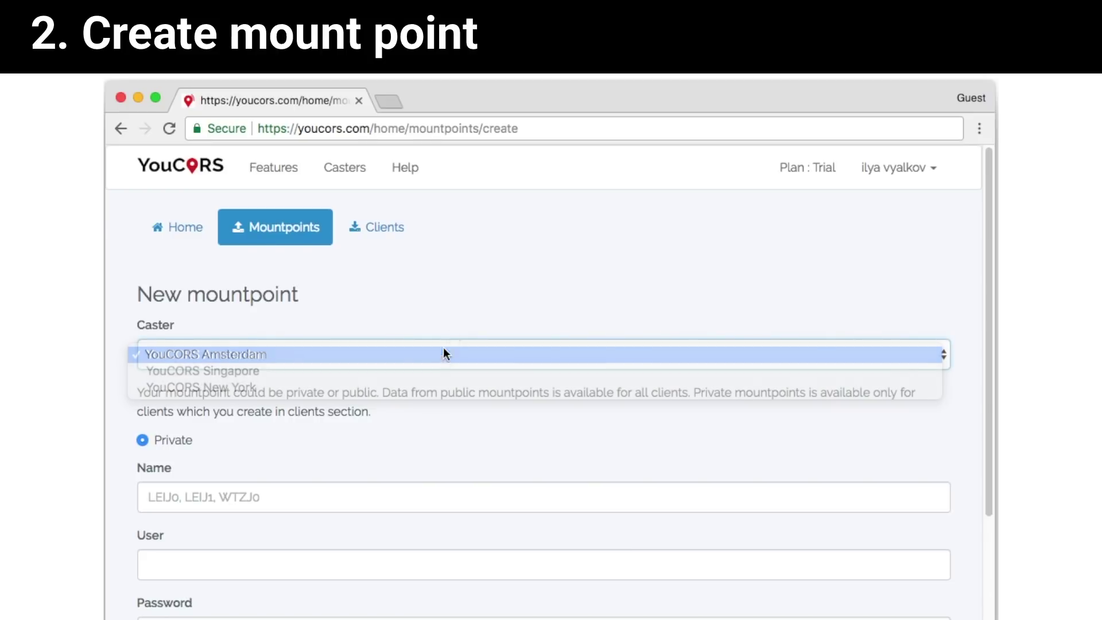
{"action": "scroll", "coordinate": [460, 304], "scroll_direction": "down", "scroll_amount": 2}
Name the mountpoint trimble123, give it a user name and password, and create it.
{"action": "left_click", "coordinate": [399, 393]}
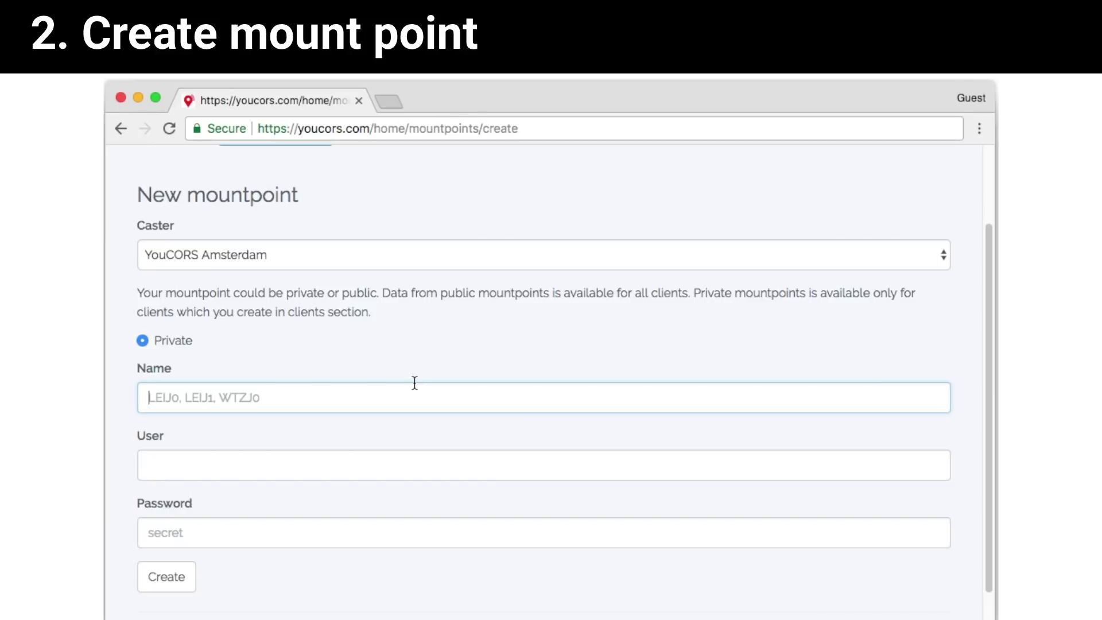
{"action": "type", "text": "trim"}
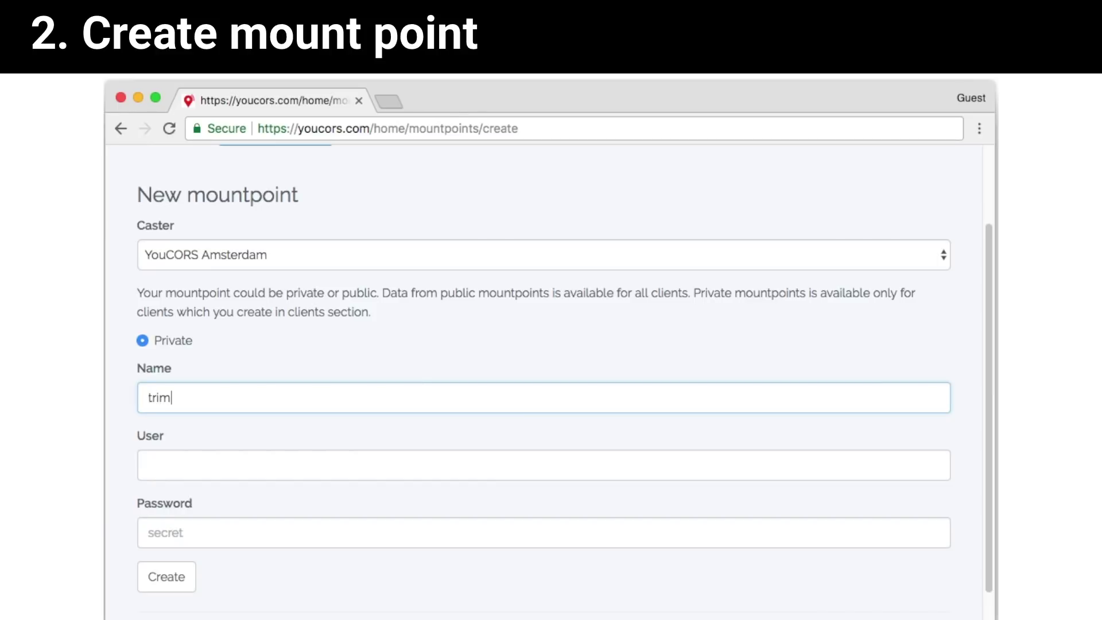
{"action": "type", "text": "ble123"}
{"action": "left_click", "coordinate": [413, 474]}
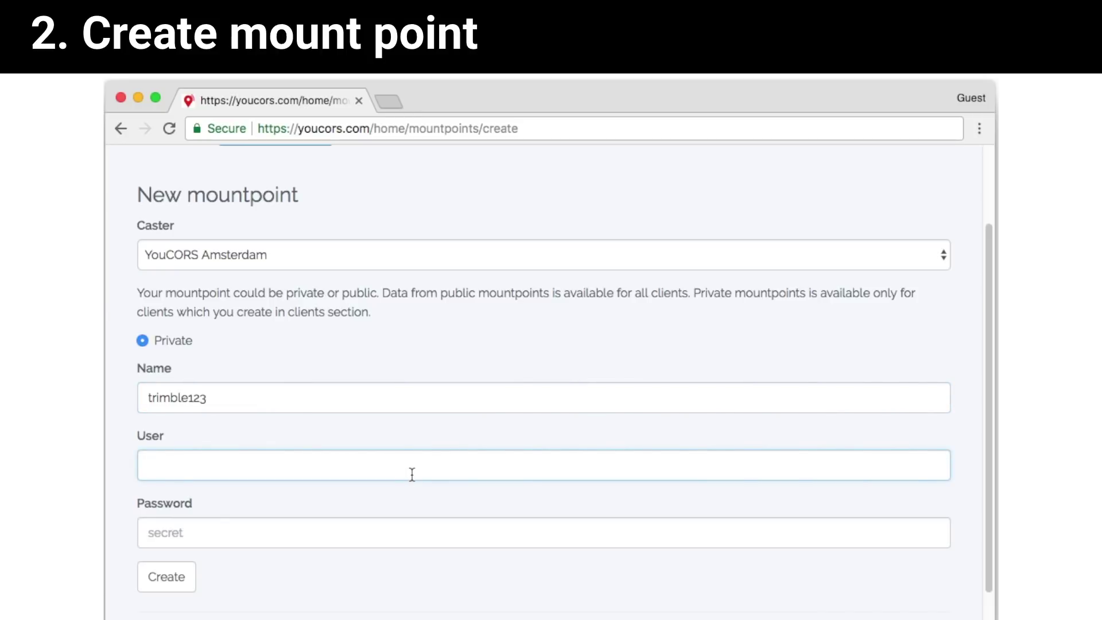
{"action": "type", "text": "trimble1"}
{"action": "left_click", "coordinate": [381, 534]}
{"action": "type", "text": "1234"}
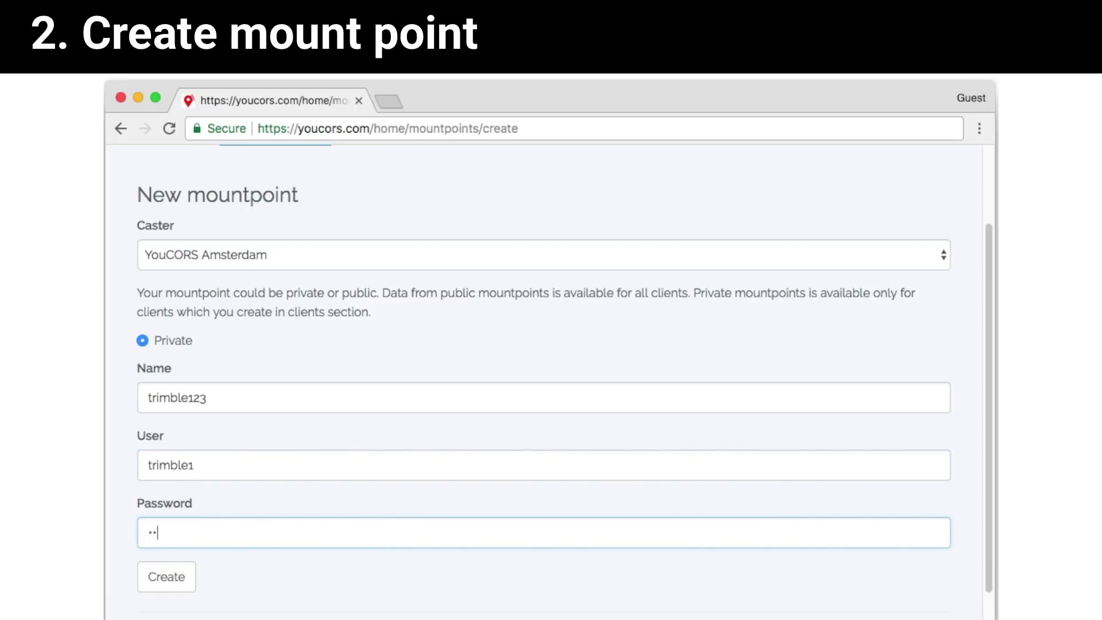
{"action": "type", "text": "56"}
{"action": "left_click", "coordinate": [178, 576]}
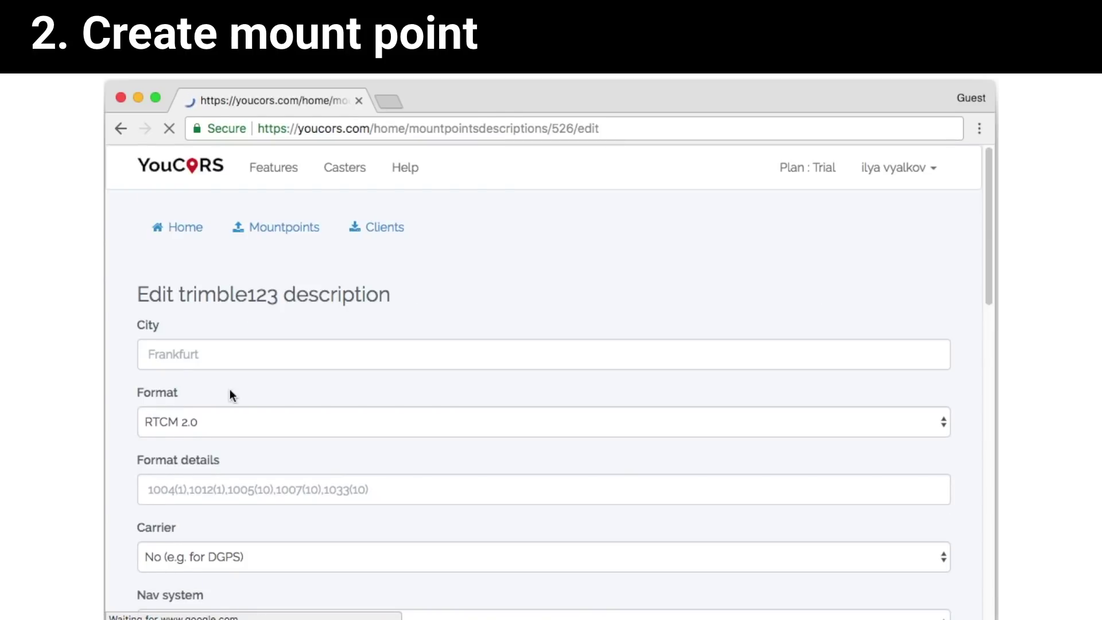
Describe the mountpoint: city Paphos, RTCM 3.2 format, L1&L2 carrier, GPS + GLO navigation.
{"action": "scroll", "coordinate": [261, 327], "scroll_direction": "down", "scroll_amount": 1}
{"action": "left_click", "coordinate": [261, 309]}
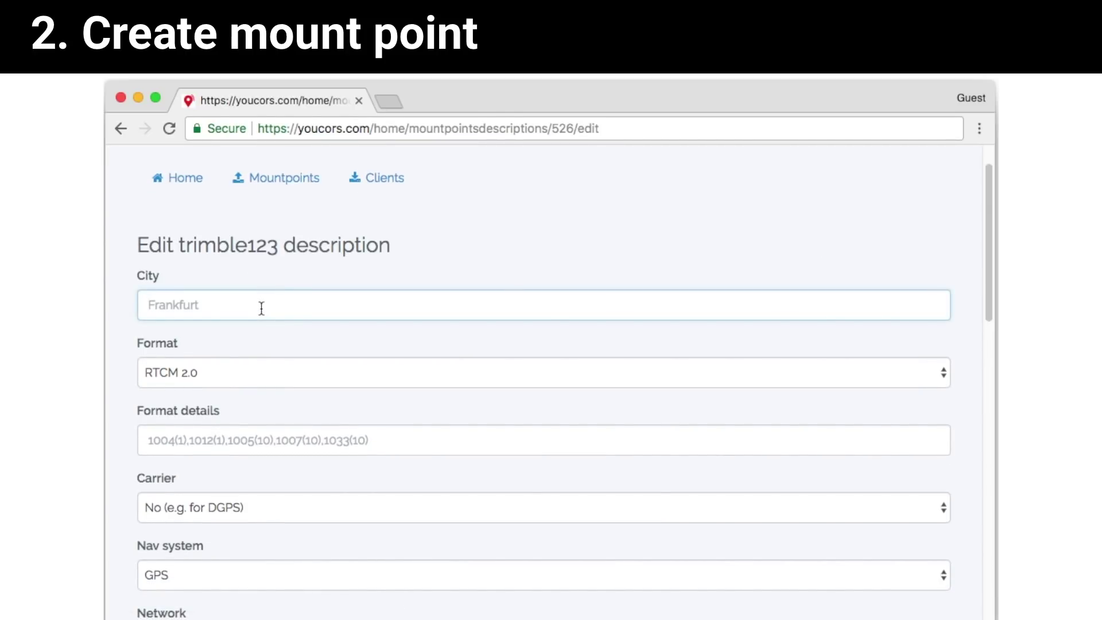
{"action": "type", "text": "Paphos"}
{"action": "scroll", "coordinate": [263, 313], "scroll_direction": "down", "scroll_amount": 2}
{"action": "left_click", "coordinate": [281, 256]}
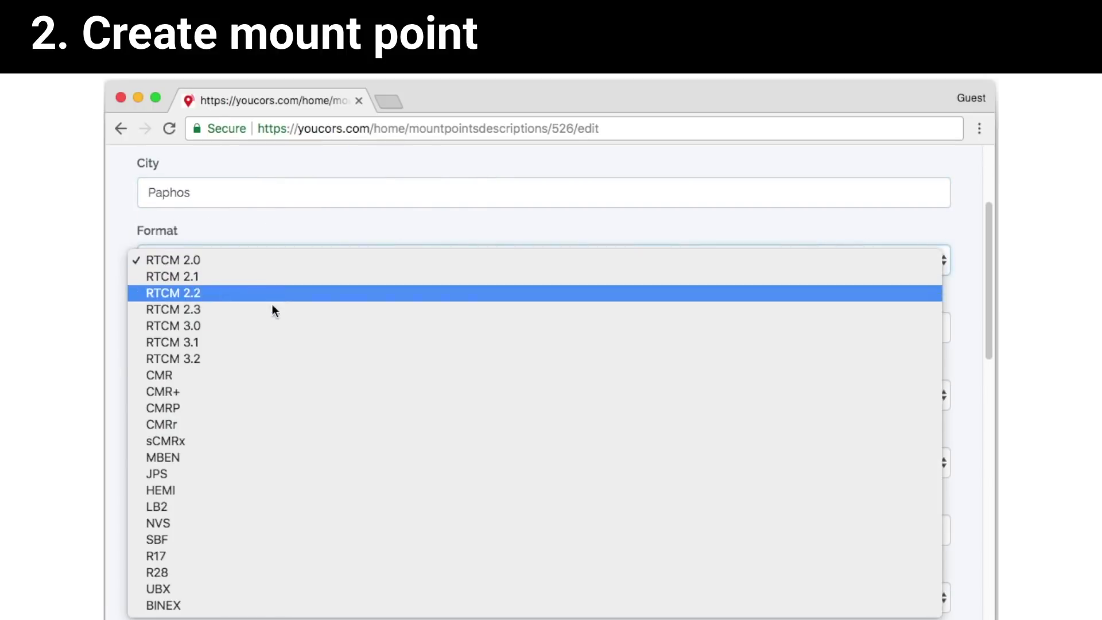
{"action": "left_click", "coordinate": [259, 357]}
{"action": "scroll", "coordinate": [250, 344], "scroll_direction": "down", "scroll_amount": 1}
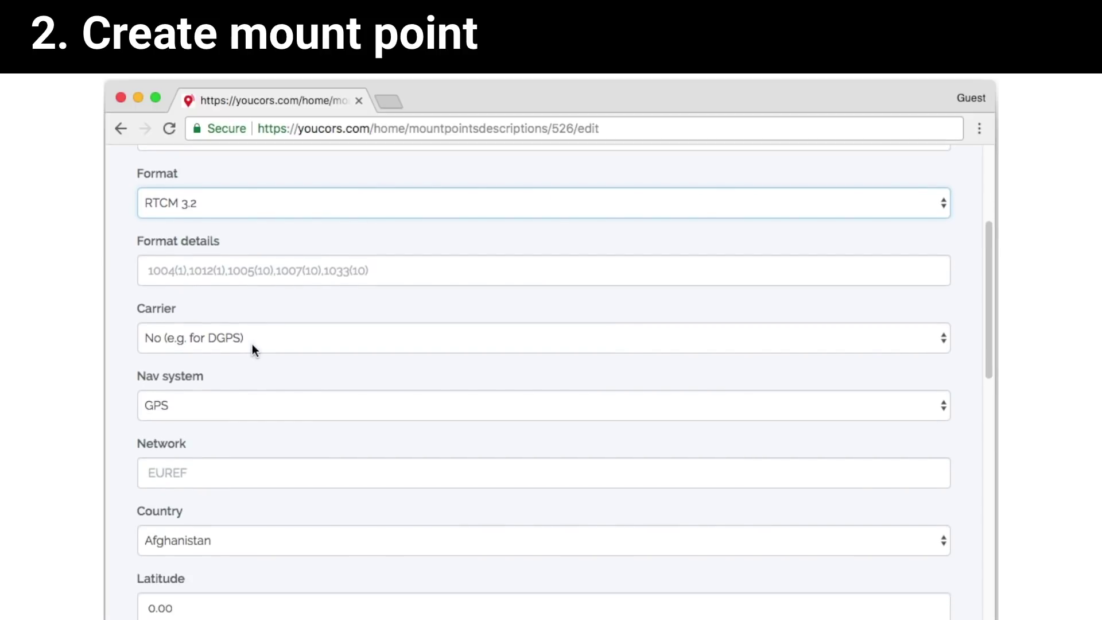
{"action": "left_click", "coordinate": [253, 337]}
{"action": "left_click", "coordinate": [252, 374]}
{"action": "left_click", "coordinate": [247, 406]}
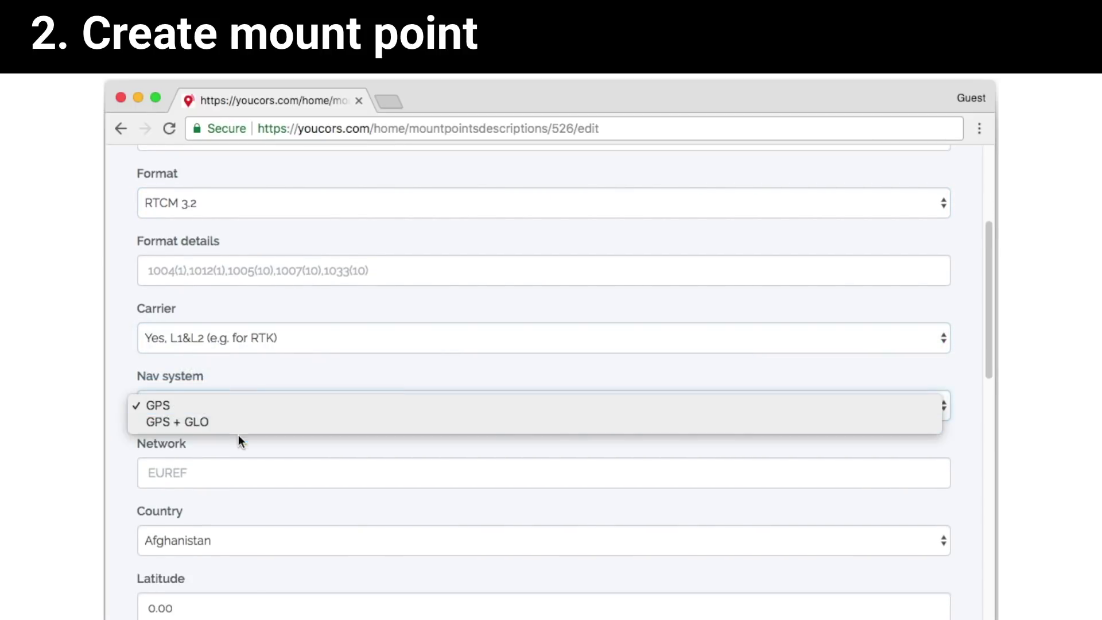
{"action": "left_click", "coordinate": [246, 416]}
{"action": "scroll", "coordinate": [258, 386], "scroll_direction": "down", "scroll_amount": 2}
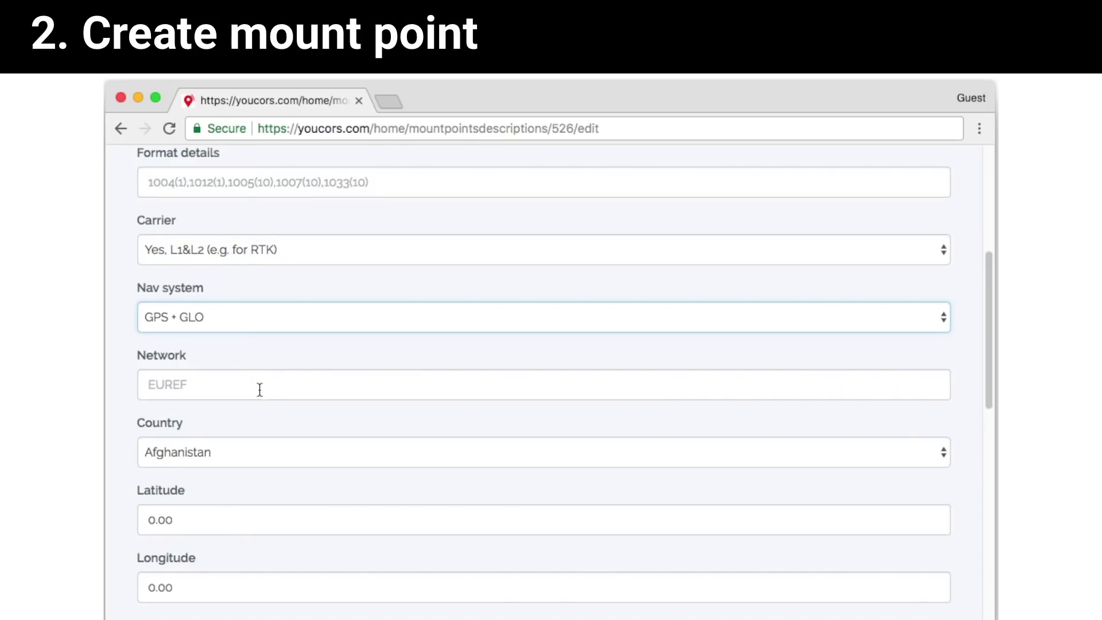
{"action": "scroll", "coordinate": [270, 392], "scroll_direction": "down", "scroll_amount": 1}
Set the country to Cyprus and save the updated description.
{"action": "left_click", "coordinate": [265, 406]}
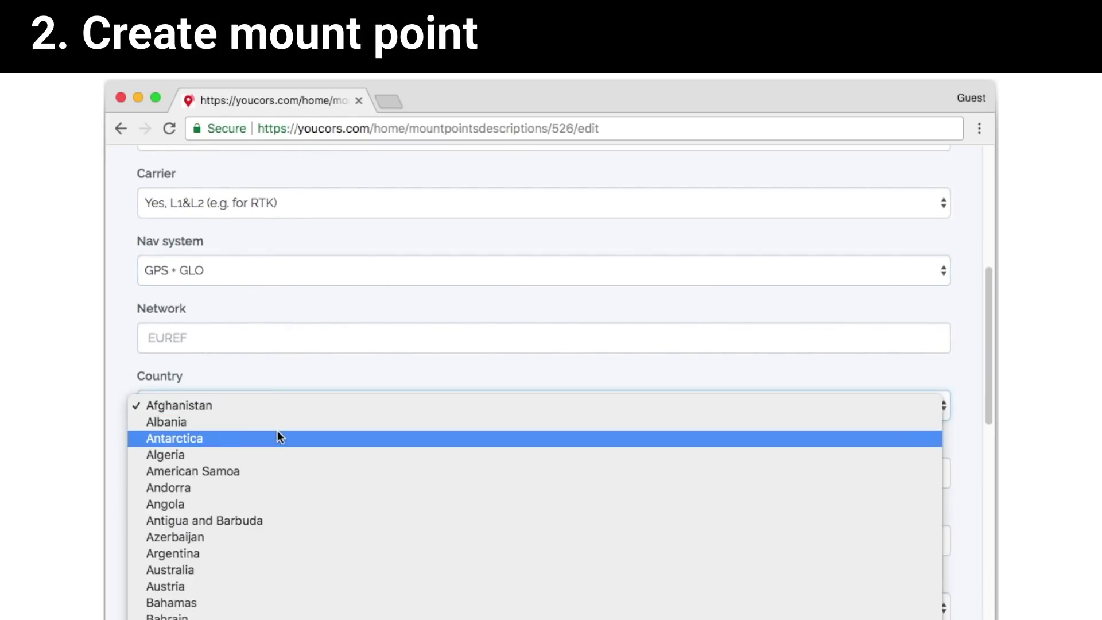
{"action": "scroll", "coordinate": [277, 431], "scroll_direction": "down", "scroll_amount": 3}
{"action": "scroll", "coordinate": [278, 430], "scroll_direction": "down", "scroll_amount": 4}
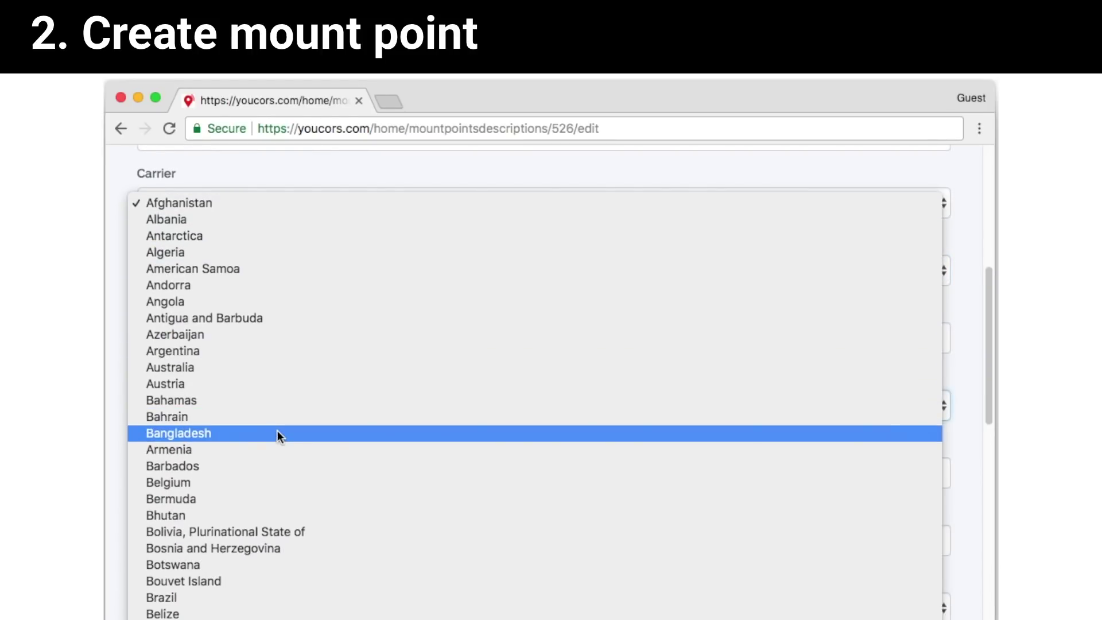
{"action": "scroll", "coordinate": [278, 436], "scroll_direction": "down", "scroll_amount": 5}
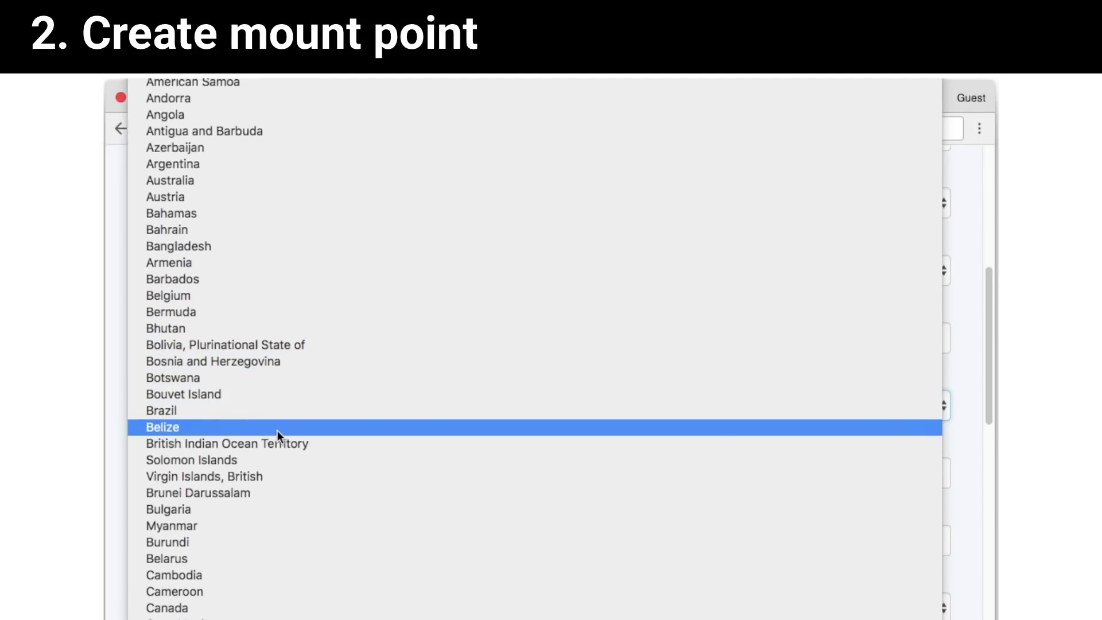
{"action": "scroll", "coordinate": [277, 431], "scroll_direction": "down", "scroll_amount": 6}
{"action": "scroll", "coordinate": [278, 431], "scroll_direction": "down", "scroll_amount": 10}
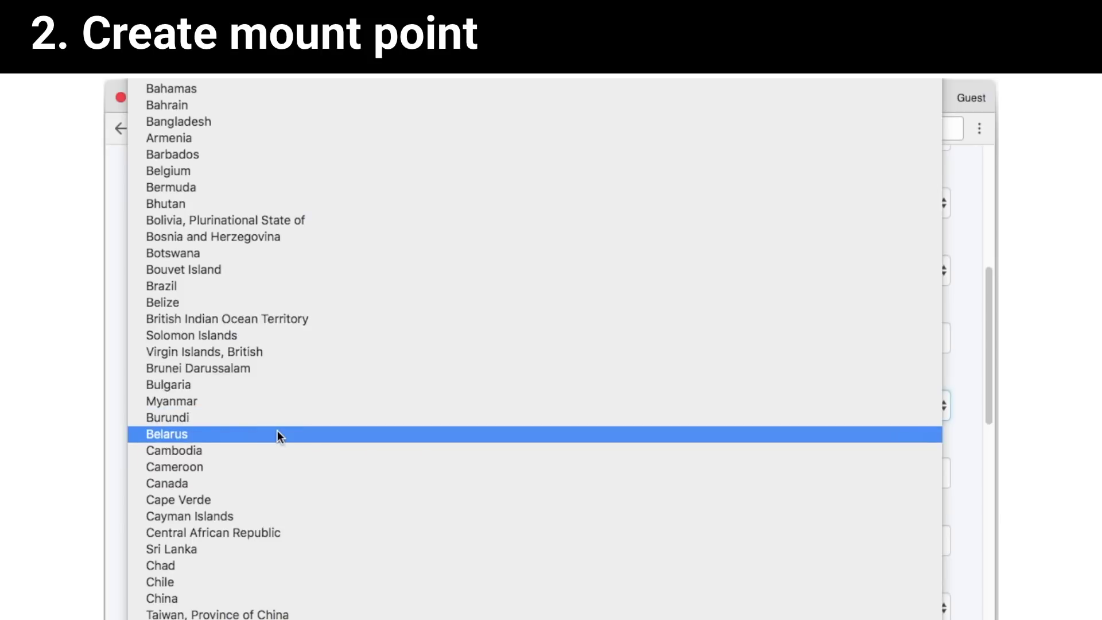
{"action": "scroll", "coordinate": [277, 430], "scroll_direction": "down", "scroll_amount": 10}
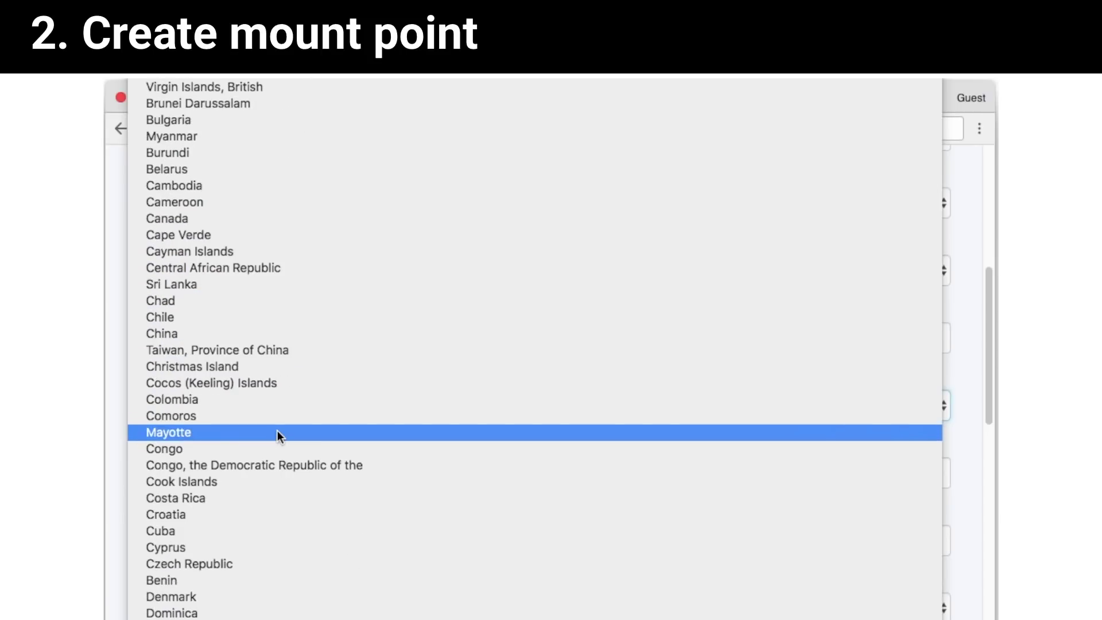
{"action": "left_click", "coordinate": [269, 515]}
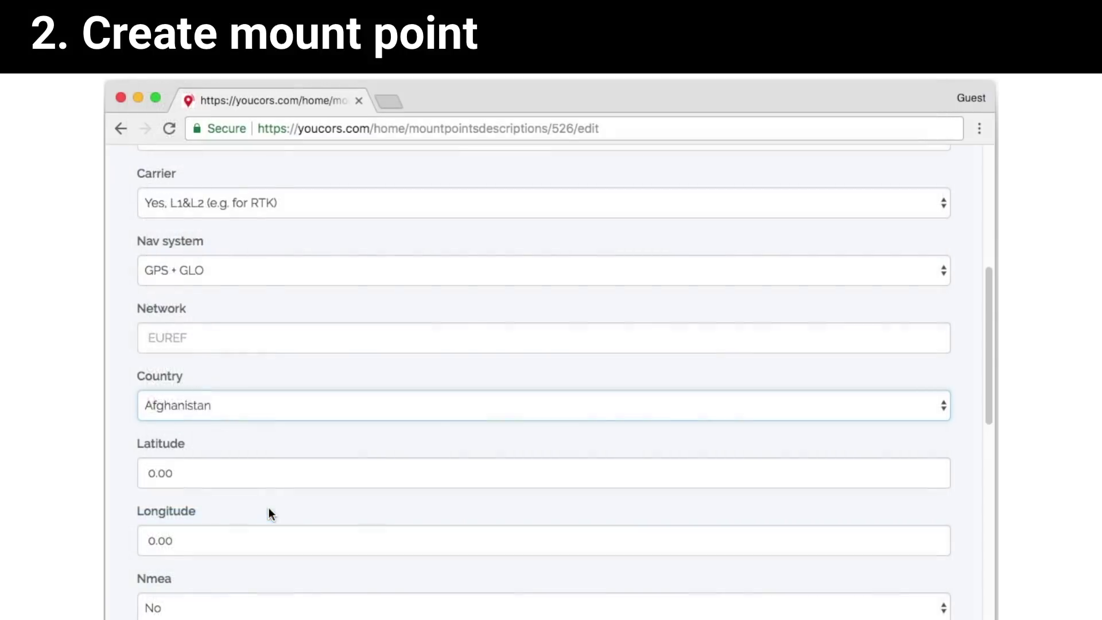
{"action": "scroll", "coordinate": [303, 456], "scroll_direction": "down", "scroll_amount": 10}
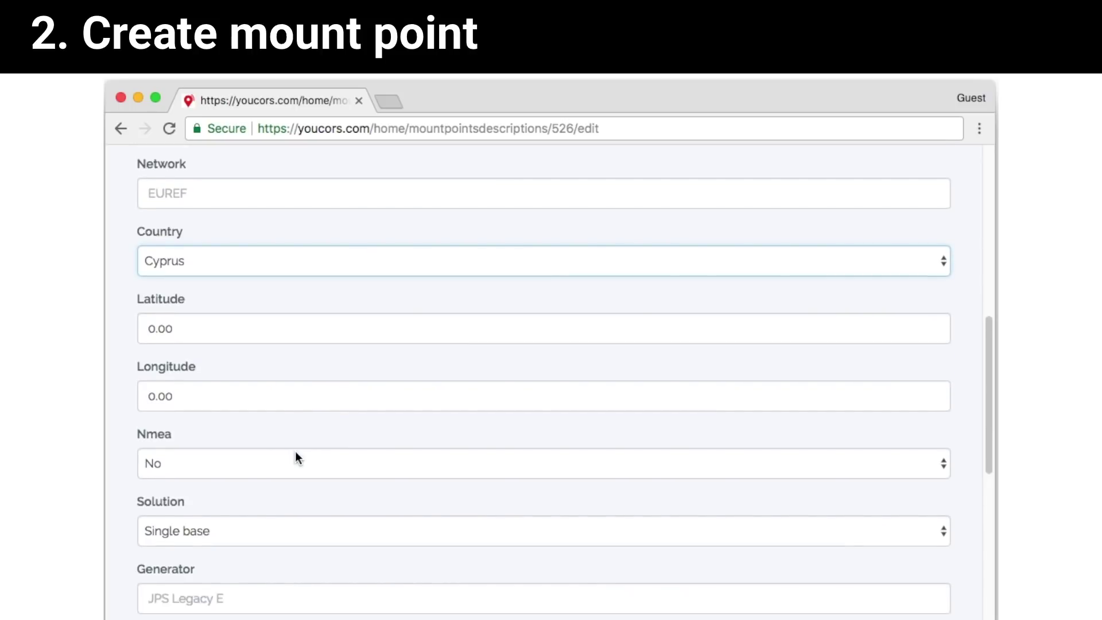
{"action": "scroll", "coordinate": [297, 458], "scroll_direction": "down", "scroll_amount": 3}
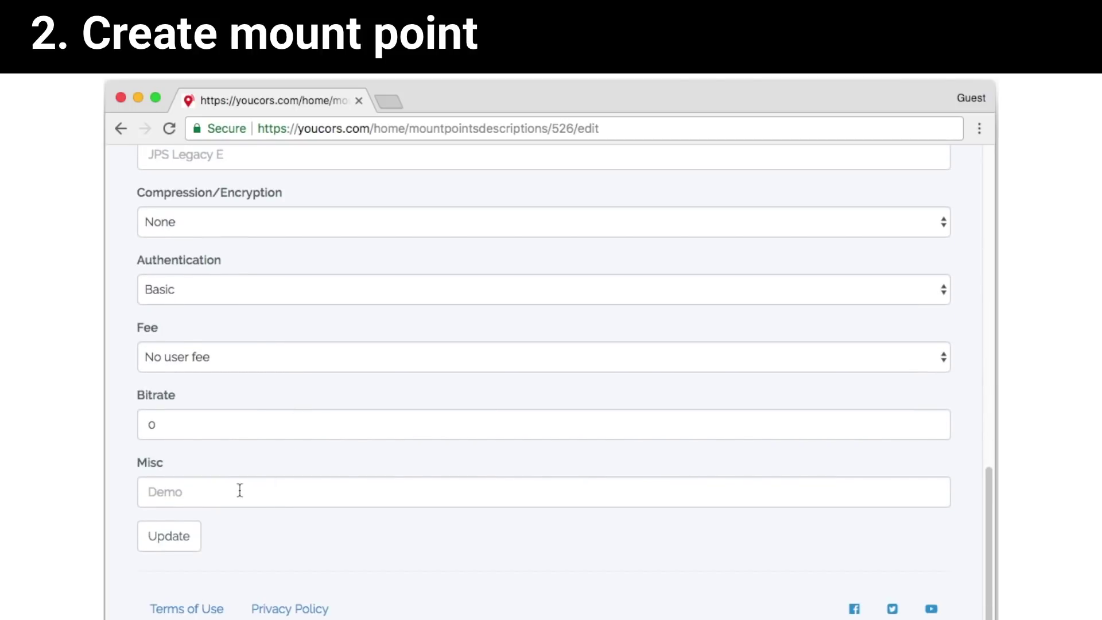
{"action": "left_click", "coordinate": [176, 539]}
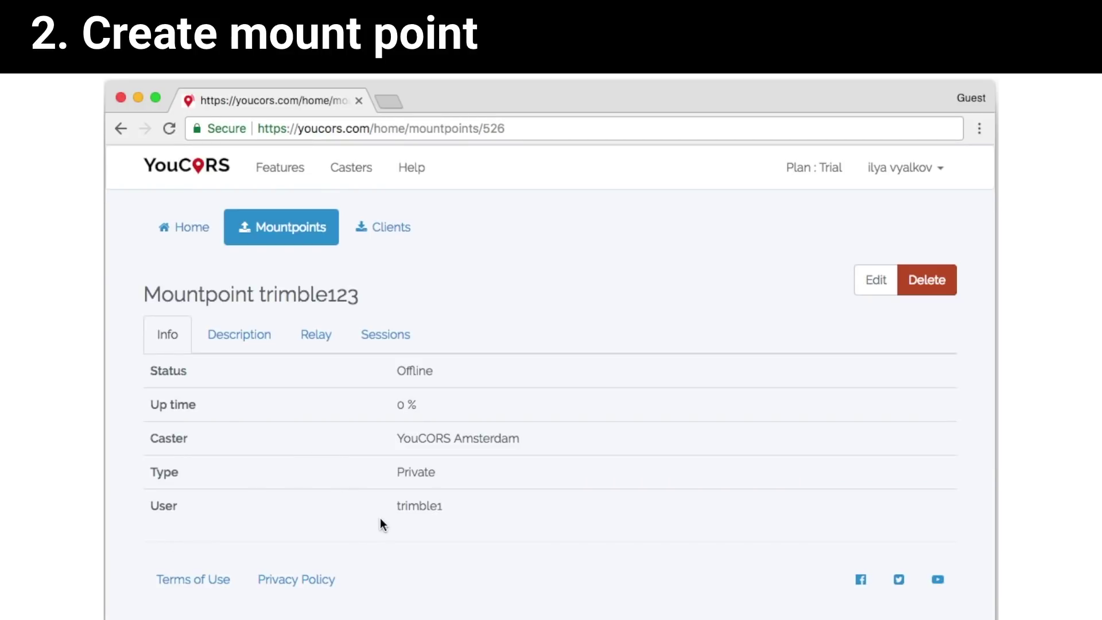
Check trimble123's Description, Sessions and Relay details, then go to the Clients list.
{"action": "left_click", "coordinate": [250, 336]}
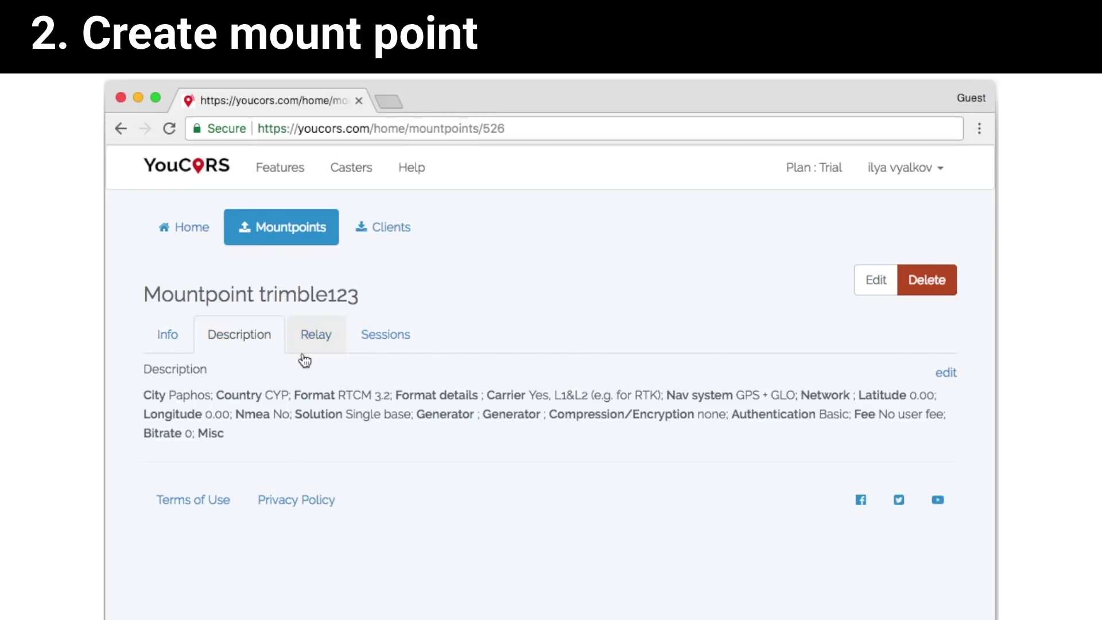
{"action": "left_click", "coordinate": [376, 333]}
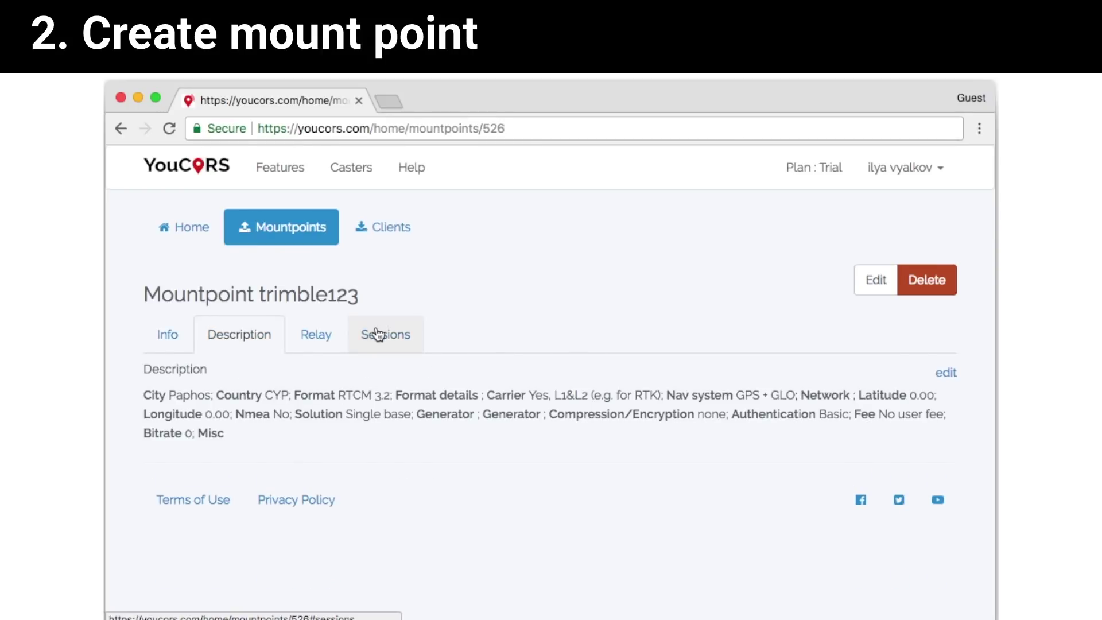
{"action": "left_click", "coordinate": [316, 335]}
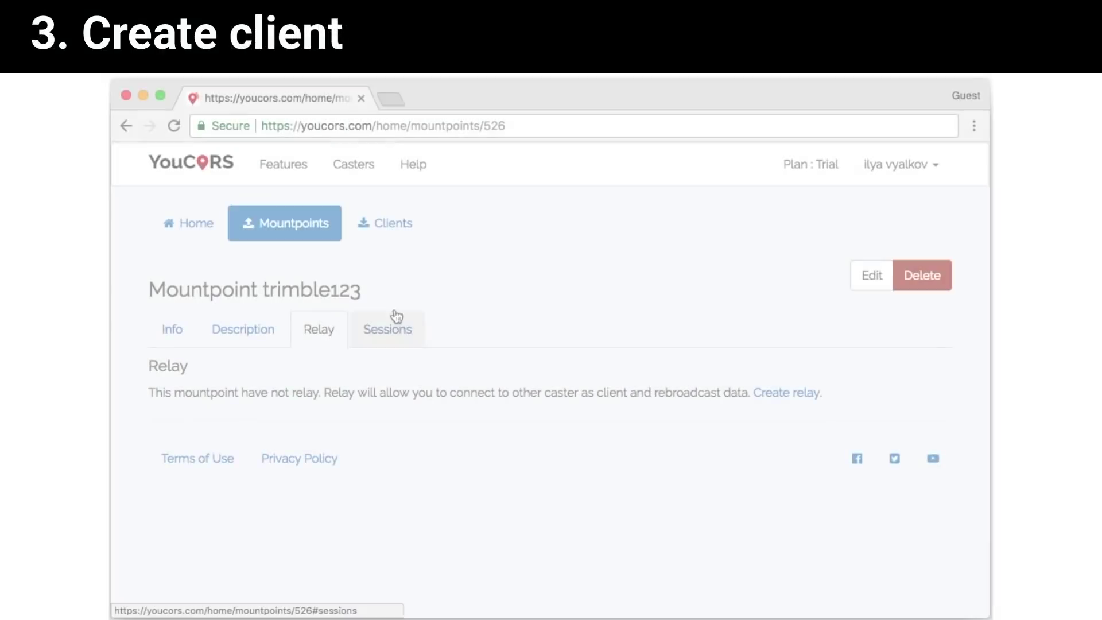
{"action": "left_click", "coordinate": [399, 223]}
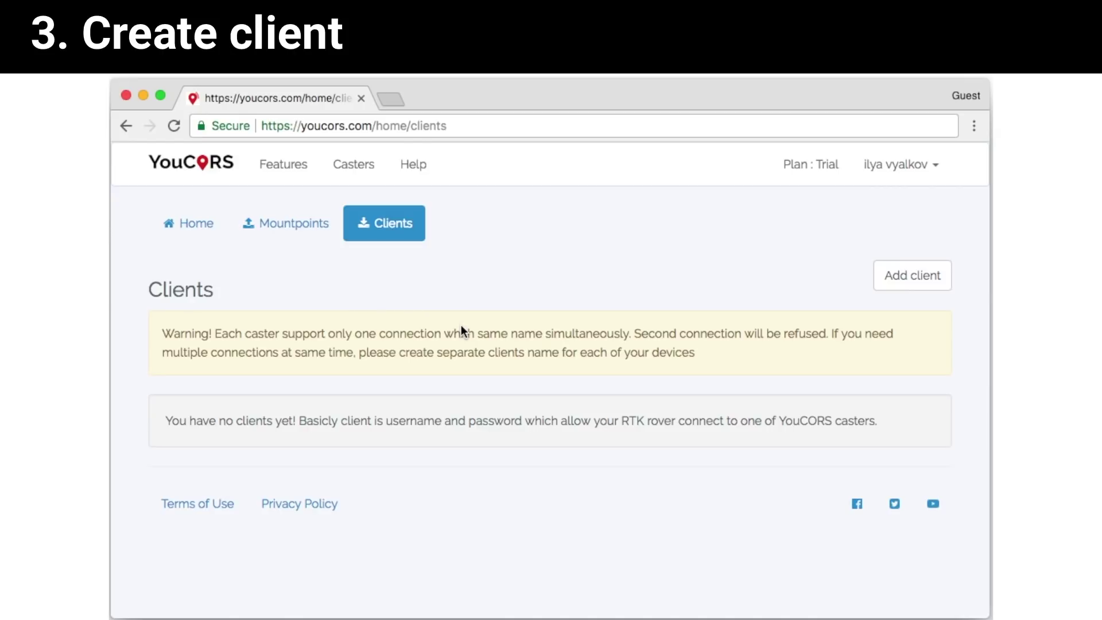
Add a rover client with a name and password and create it.
{"action": "left_click", "coordinate": [906, 279]}
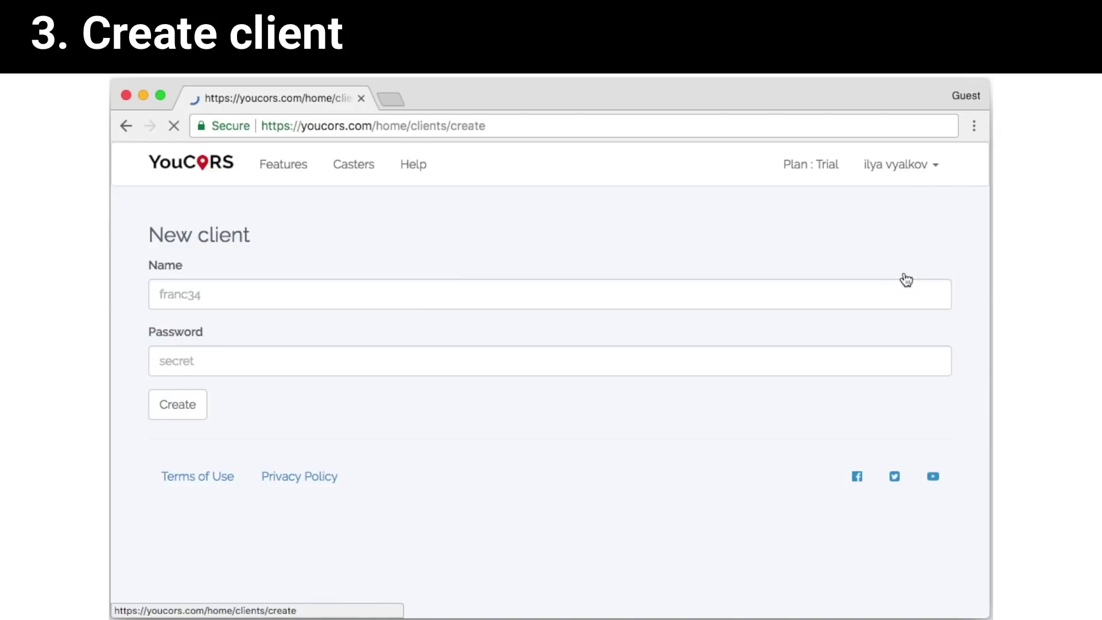
{"action": "left_click", "coordinate": [315, 297]}
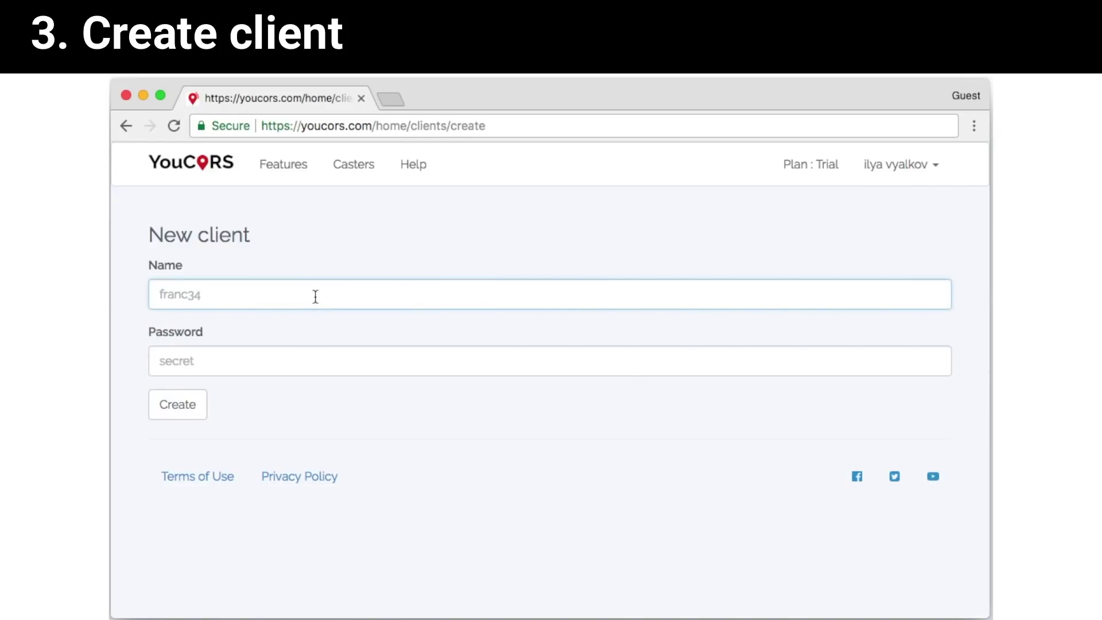
{"action": "type", "text": "trimble"}
{"action": "left_click", "coordinate": [290, 366]}
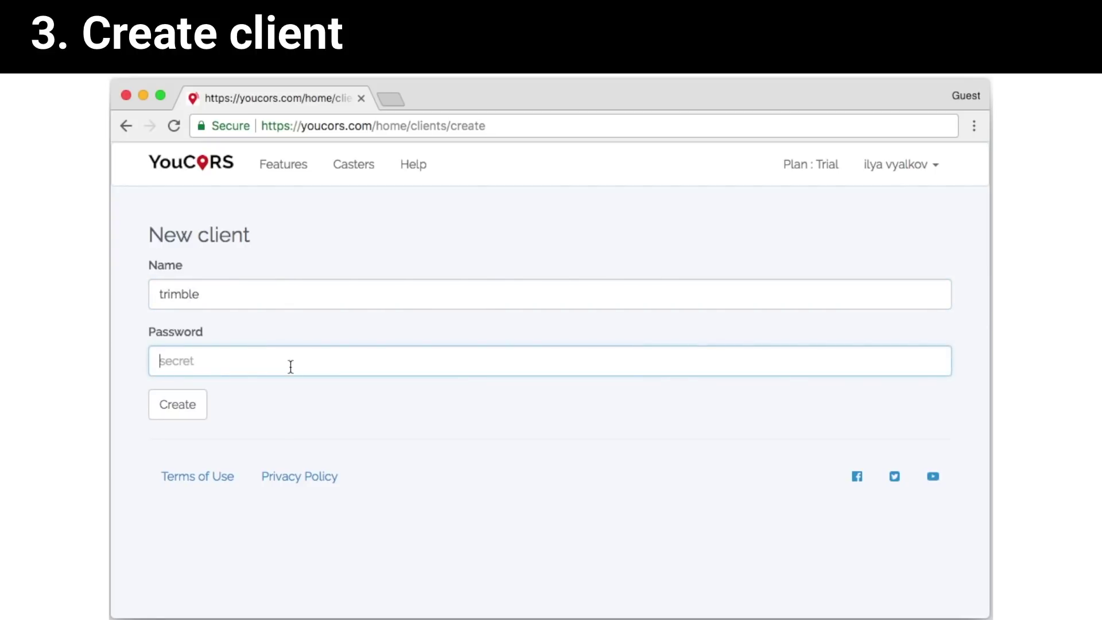
{"action": "type", "text": "s"}
{"action": "left_click", "coordinate": [188, 405]}
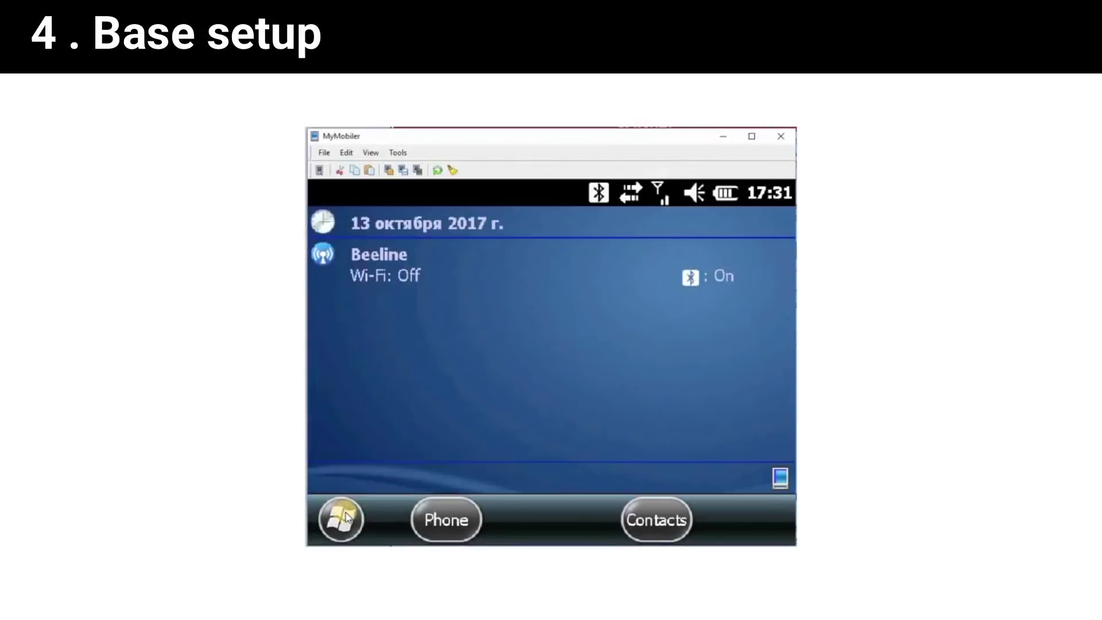
Launch Trimble Access from the handheld's Start menu and open its Settings.
{"action": "left_click", "coordinate": [341, 520]}
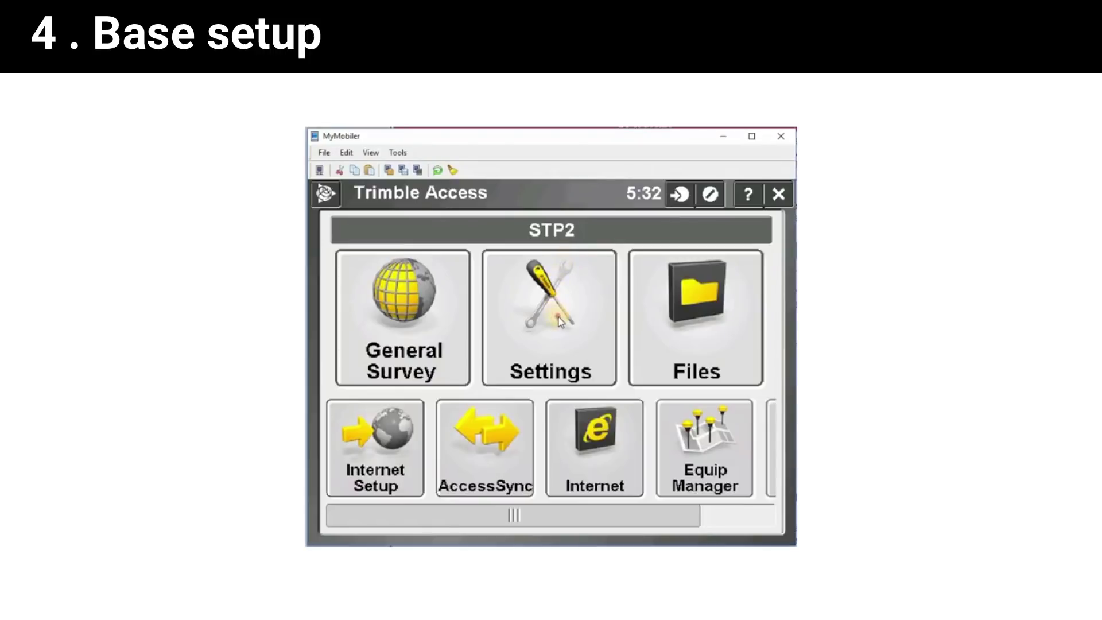
{"action": "left_click", "coordinate": [563, 319]}
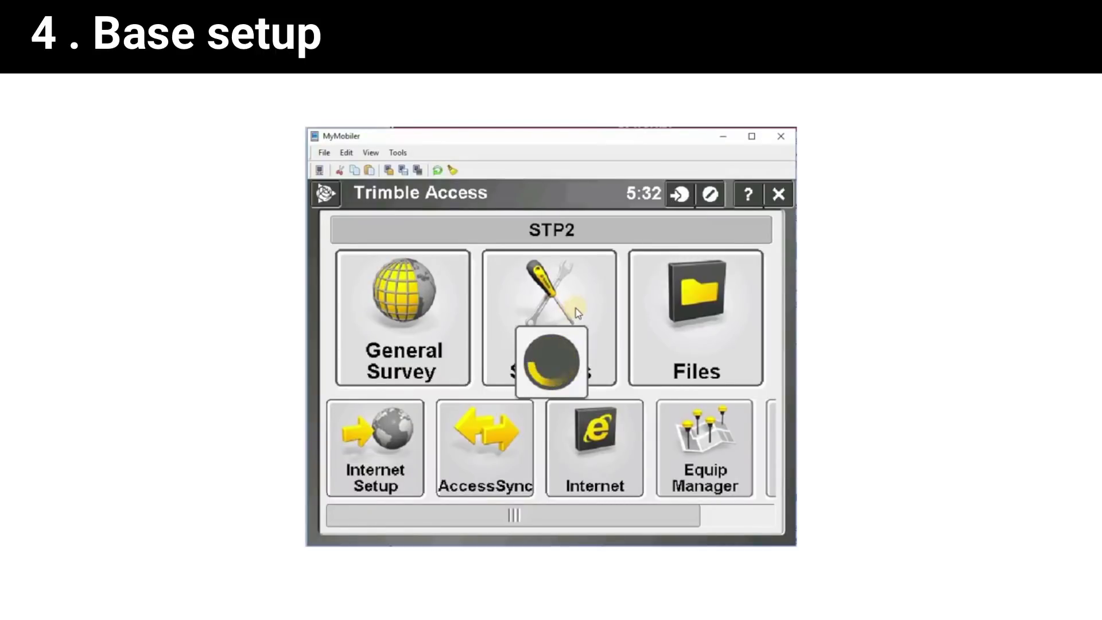
{"action": "left_click", "coordinate": [585, 277]}
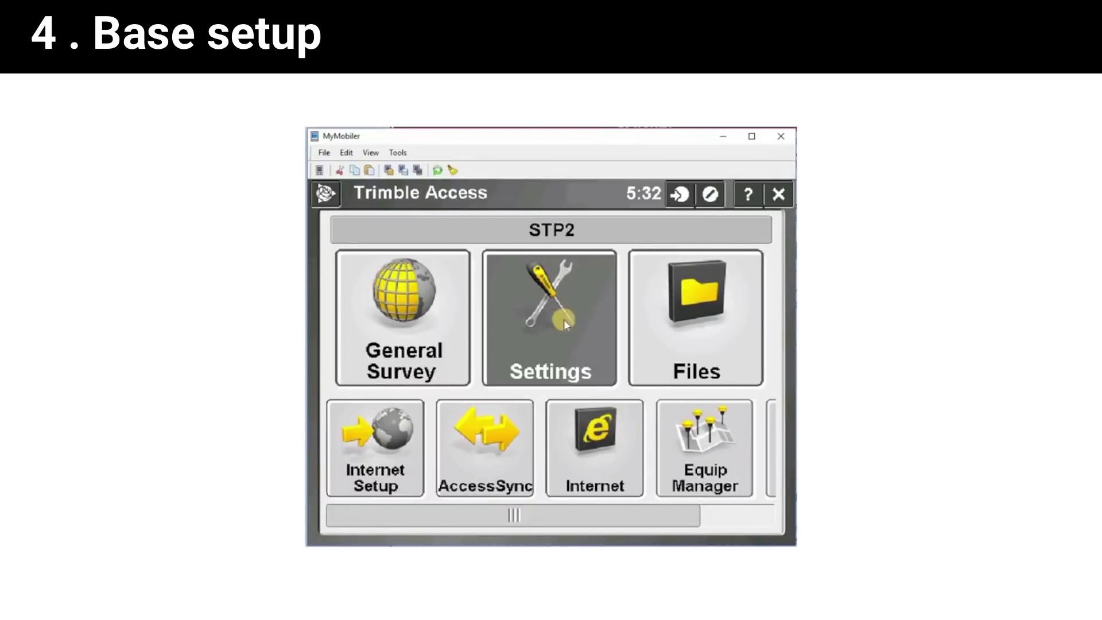
{"action": "left_click", "coordinate": [586, 332]}
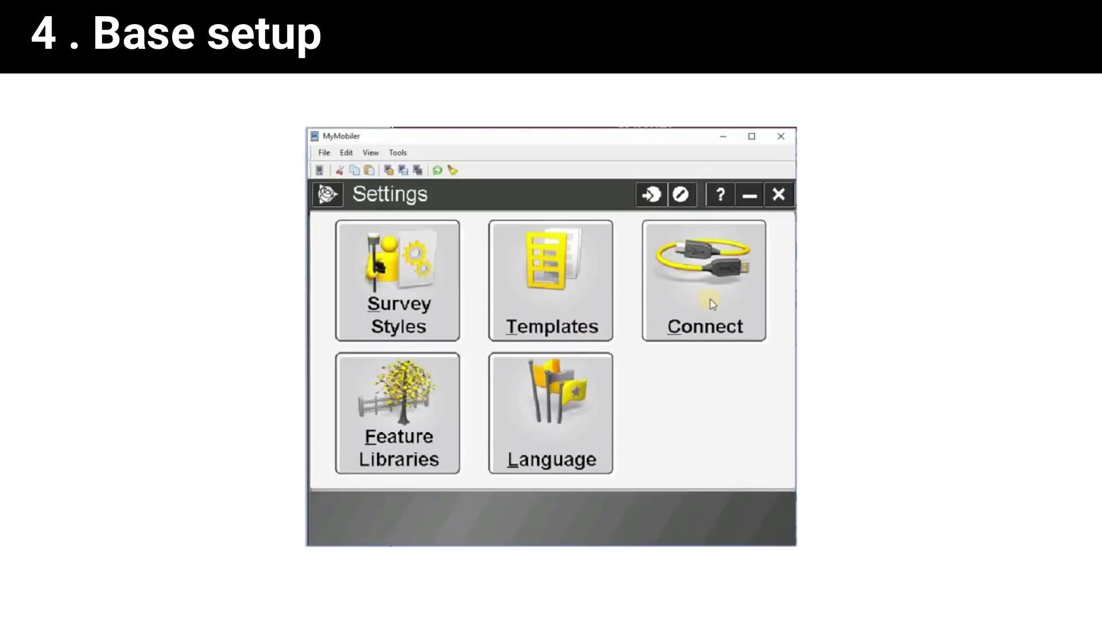
Create a new GNSS contact named BASENTRIP.
{"action": "left_click", "coordinate": [711, 305]}
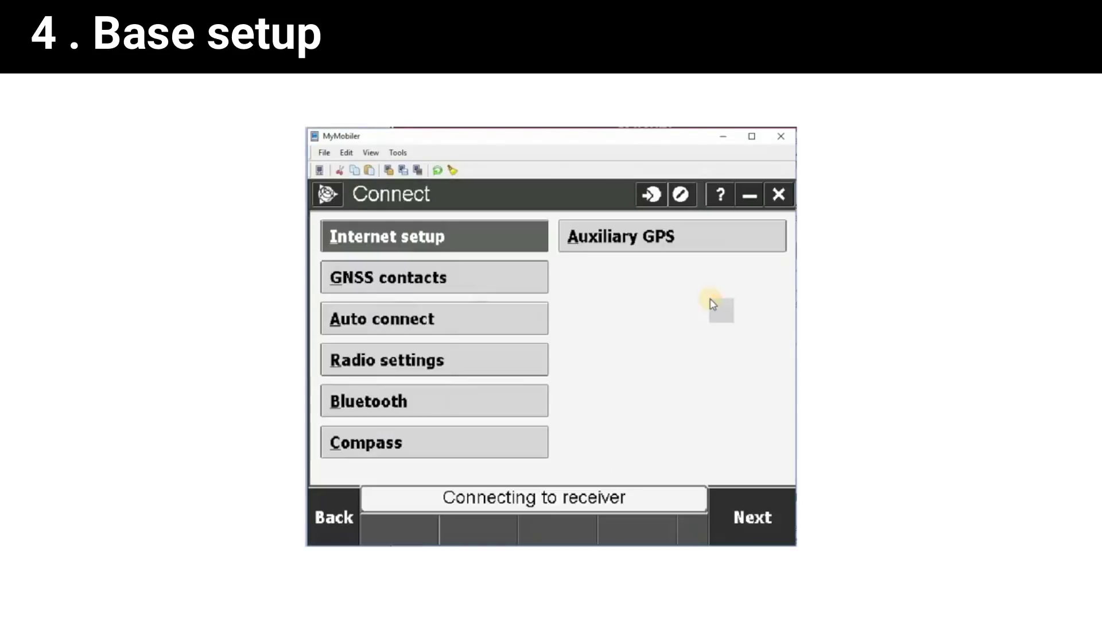
{"action": "left_click", "coordinate": [505, 285]}
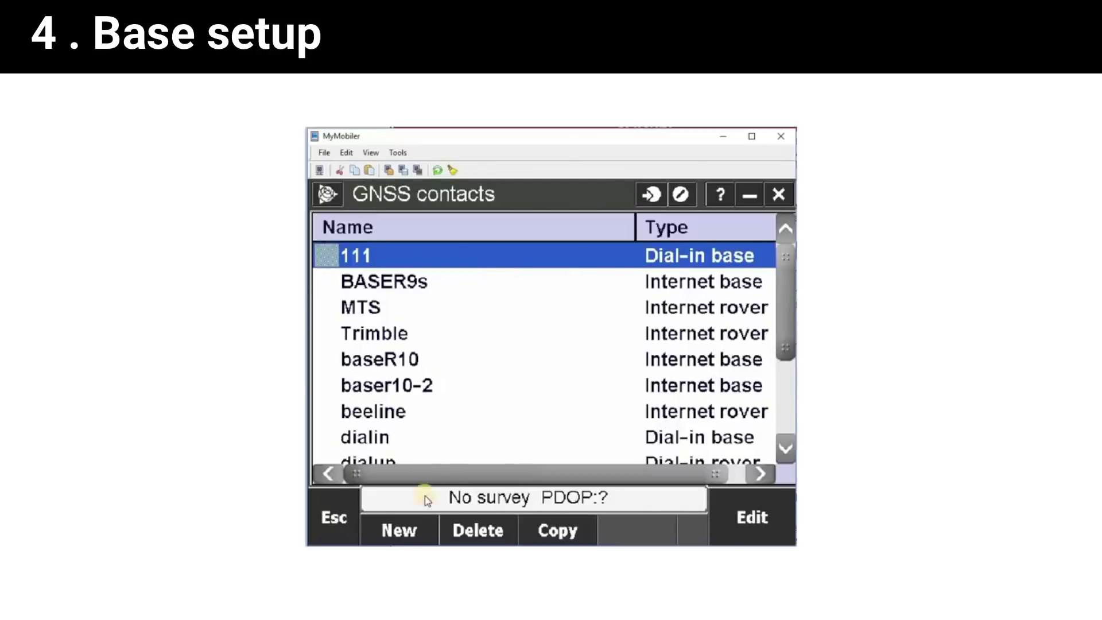
{"action": "left_click", "coordinate": [405, 532]}
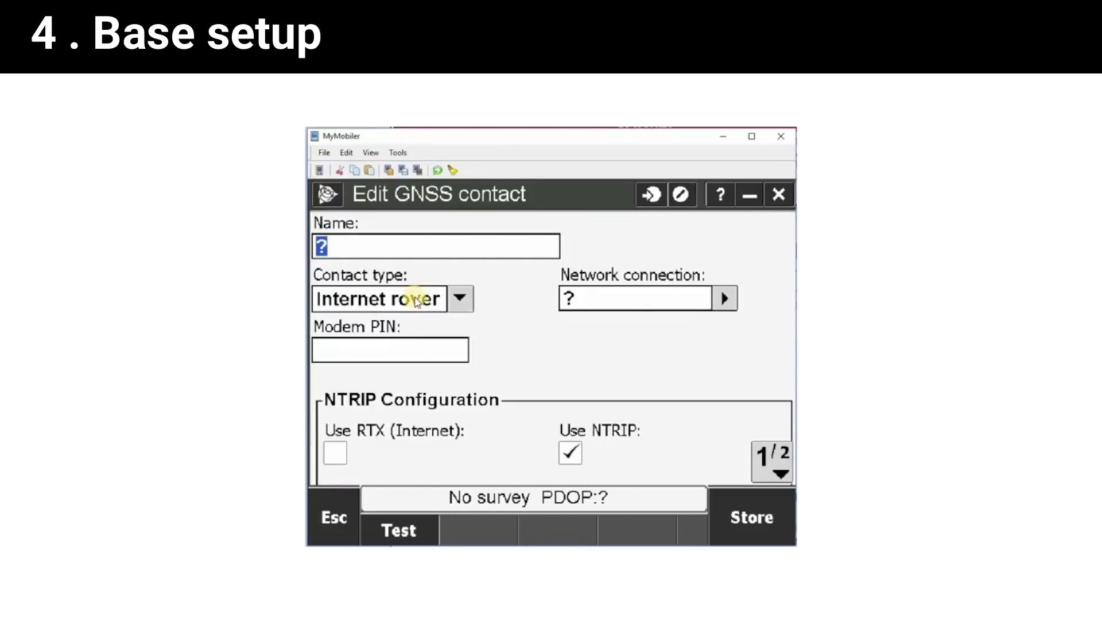
{"action": "type", "text": "BASE"}
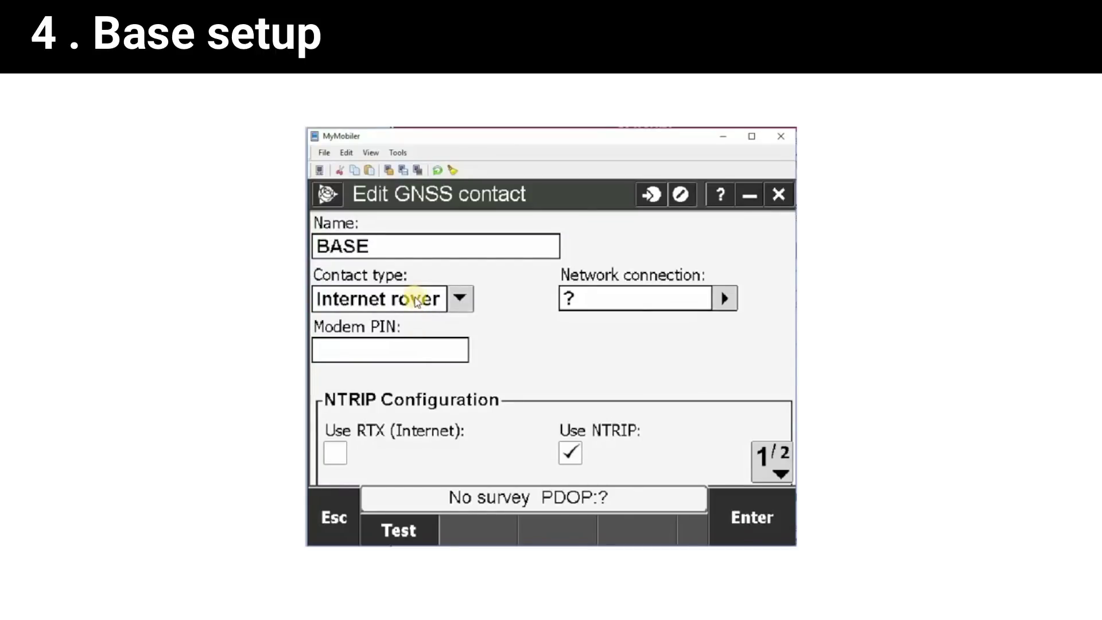
{"action": "type", "text": "NTRIP"}
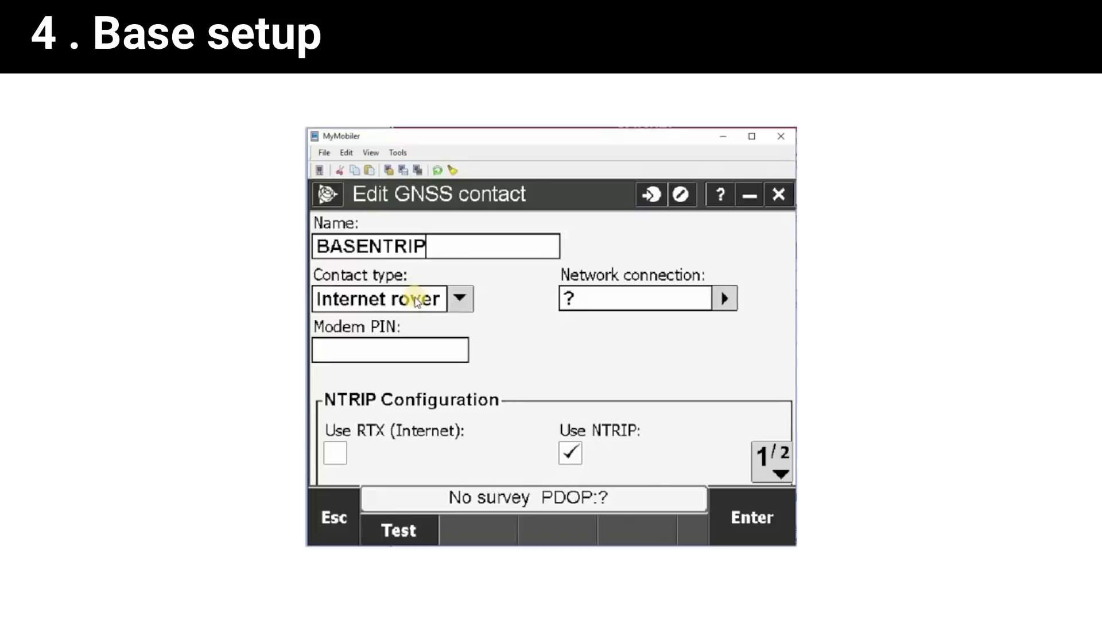
Make BASENTRIP an Internet base not routed through the controller, with NTRIP enabled.
{"action": "left_click", "coordinate": [466, 303]}
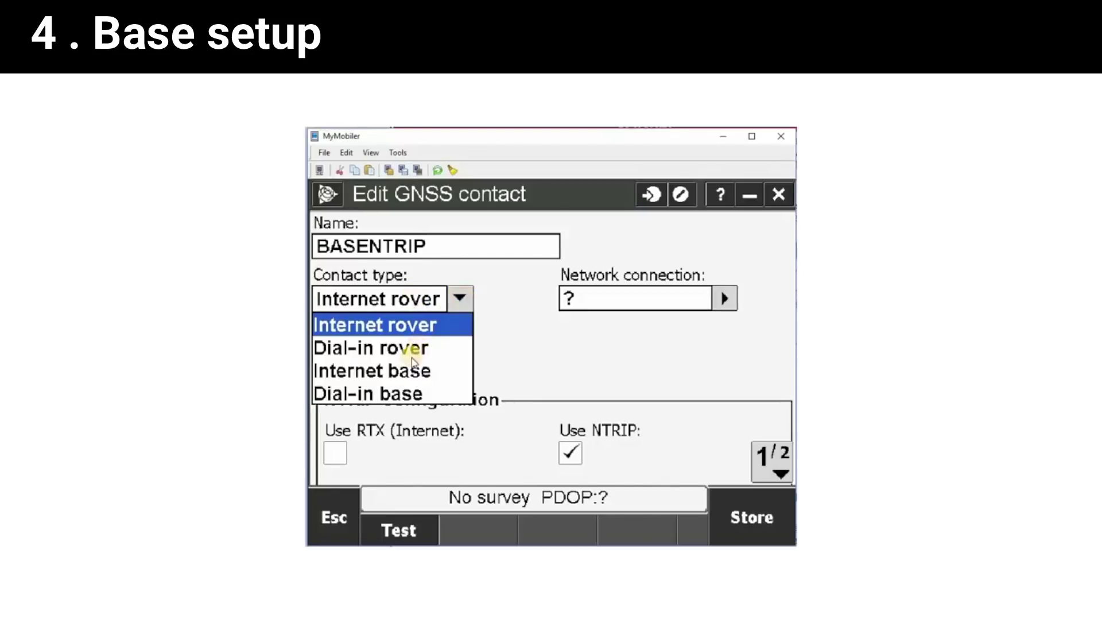
{"action": "left_click", "coordinate": [445, 371]}
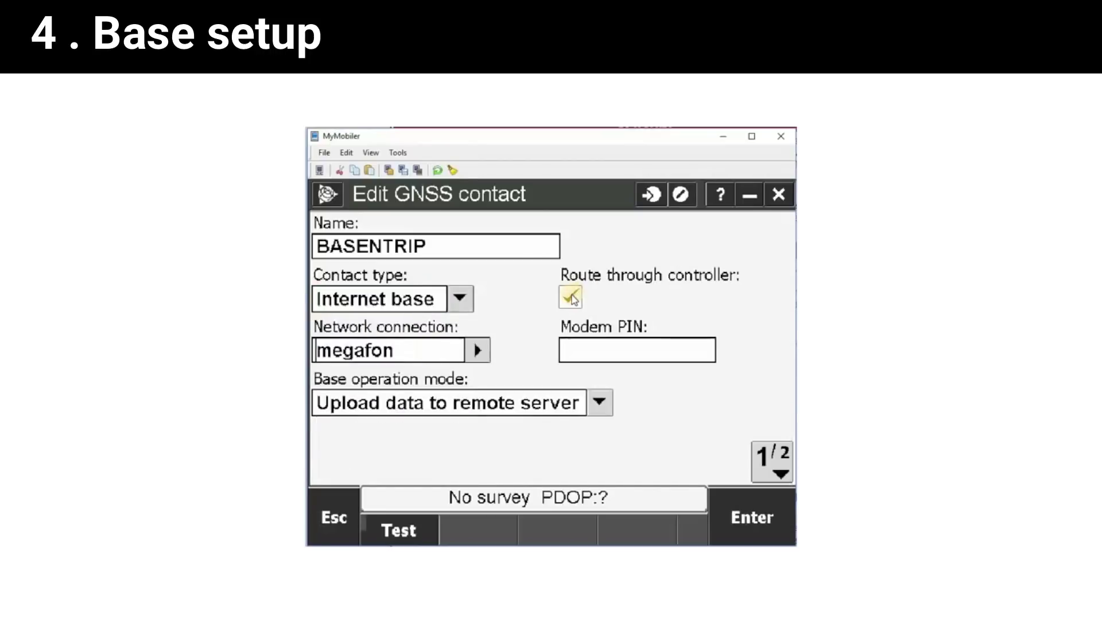
{"action": "left_click", "coordinate": [571, 298]}
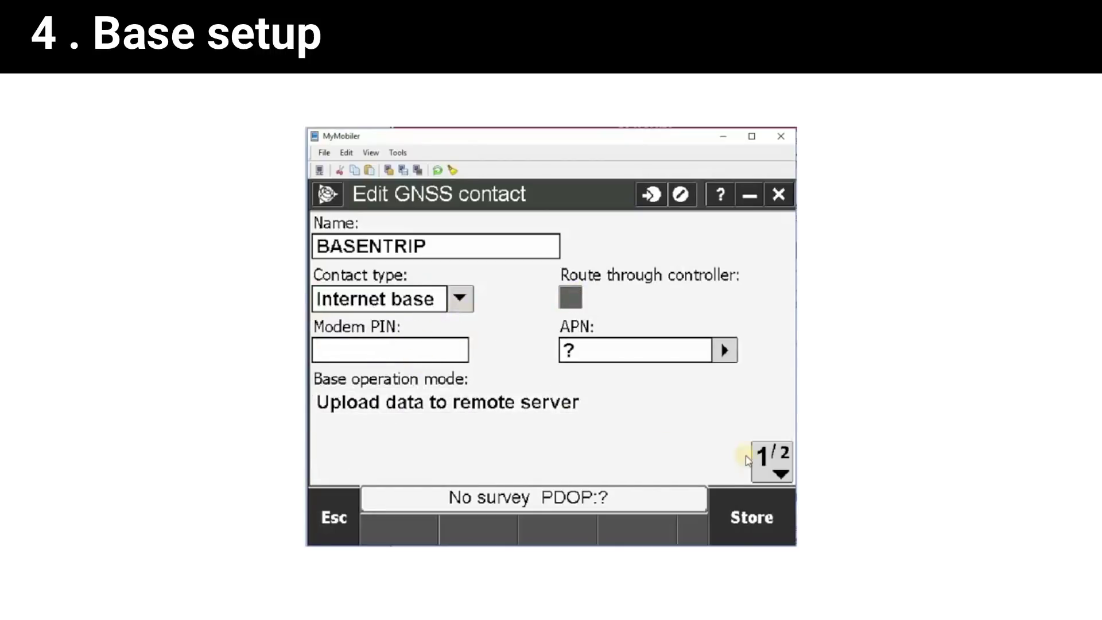
{"action": "left_click", "coordinate": [778, 461]}
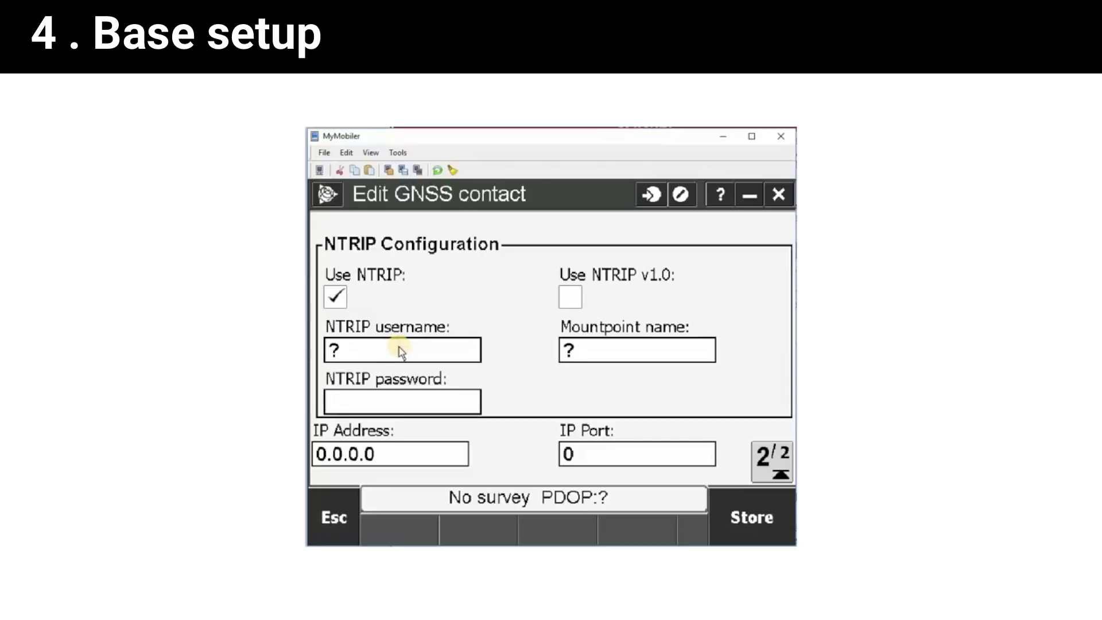
Enter the NTRIP username, mountpoint trimble123 and the NTRIP password for BASENTRIP.
{"action": "left_click", "coordinate": [399, 349]}
{"action": "type", "text": "trim"}
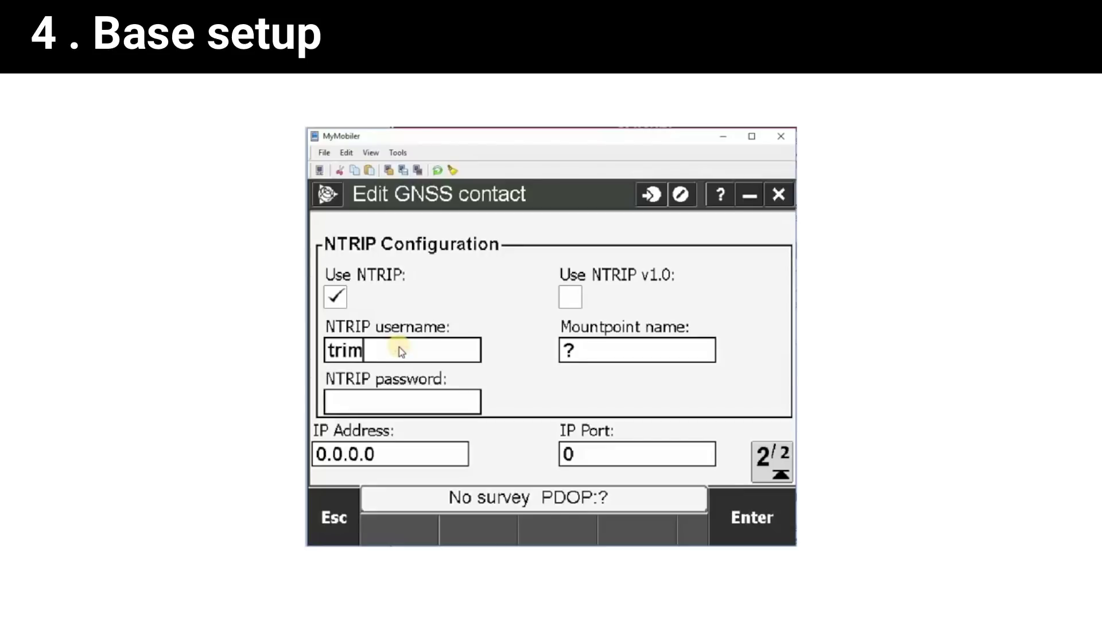
{"action": "type", "text": "ble1"}
{"action": "left_click", "coordinate": [610, 349]}
{"action": "type", "text": "trimble123"}
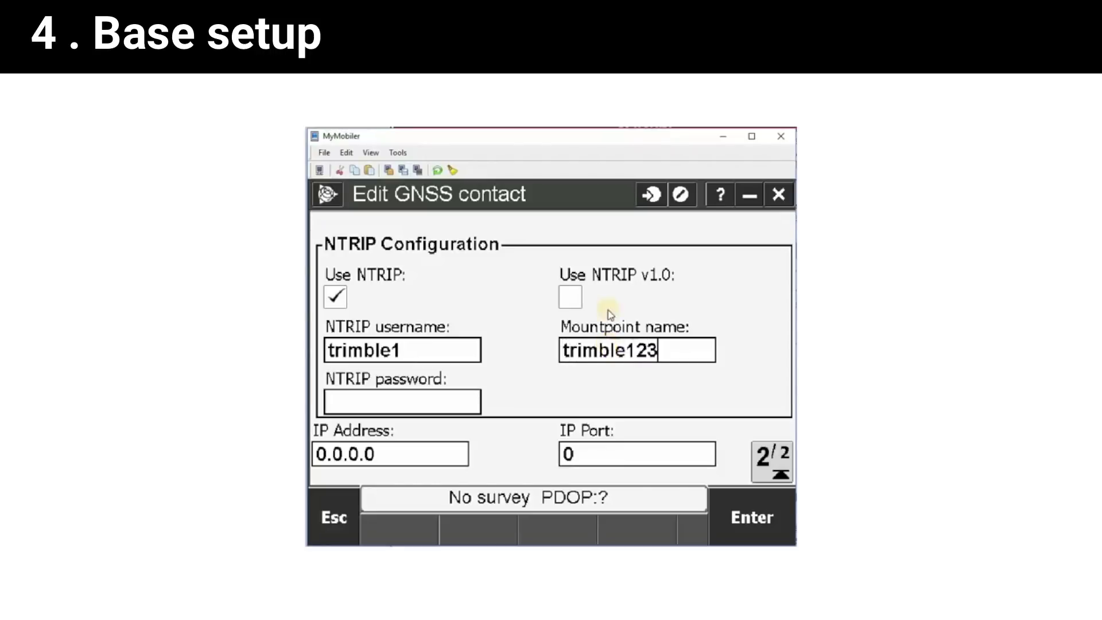
{"action": "left_click", "coordinate": [440, 409]}
{"action": "type", "text": "123456"}
Set the server address to am.youcors.com and port to 2101, and confirm.
{"action": "left_click", "coordinate": [394, 450]}
{"action": "key", "text": "BackSpace"}
{"action": "key", "text": "BackSpace"}
{"action": "key", "text": "BackSpace"}
{"action": "key", "text": "BackSpace"}
{"action": "key", "text": "BackSpace"}
{"action": "key", "text": "BackSpace"}
{"action": "key", "text": "BackSpace"}
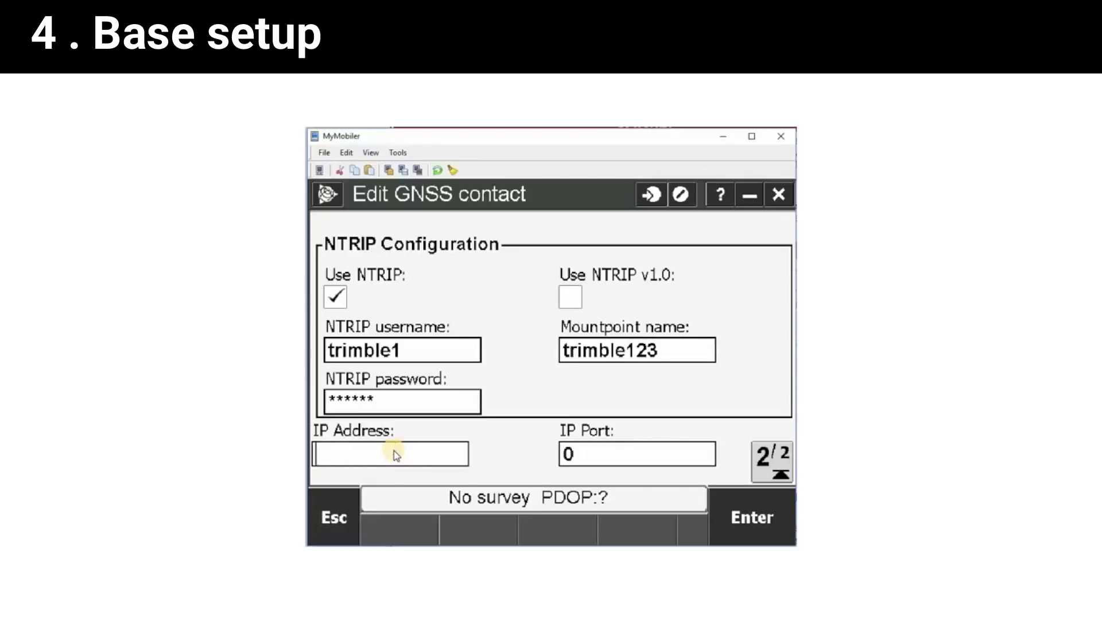
{"action": "type", "text": "am"}
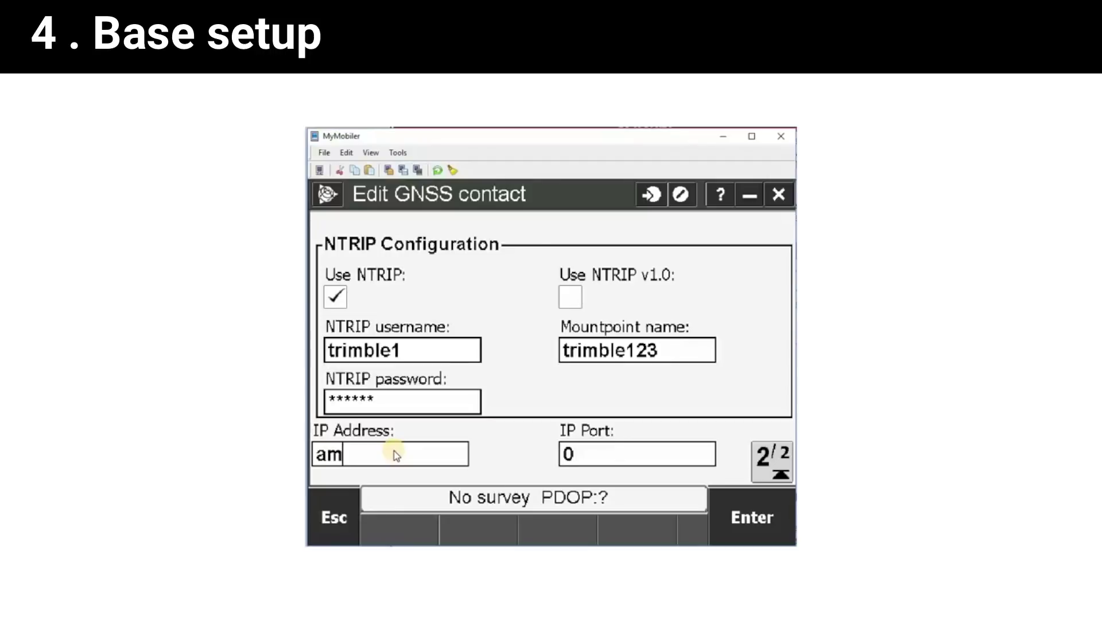
{"action": "type", "text": ".youcors.com"}
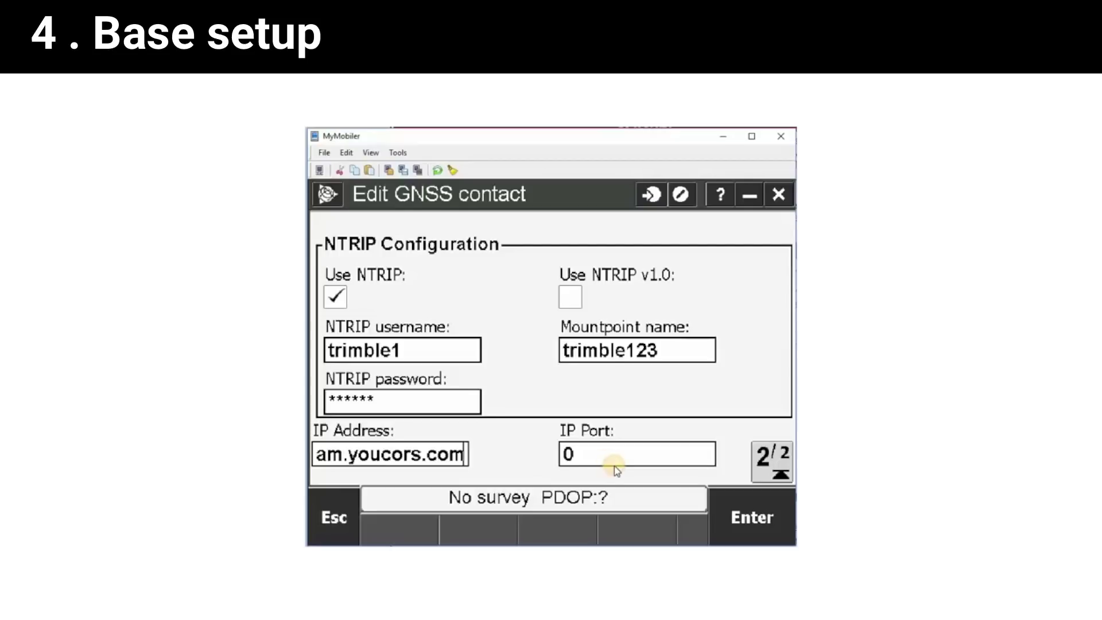
{"action": "left_click", "coordinate": [614, 465]}
{"action": "key", "text": "BackSpace"}
{"action": "type", "text": "2101"}
{"action": "left_click", "coordinate": [738, 494]}
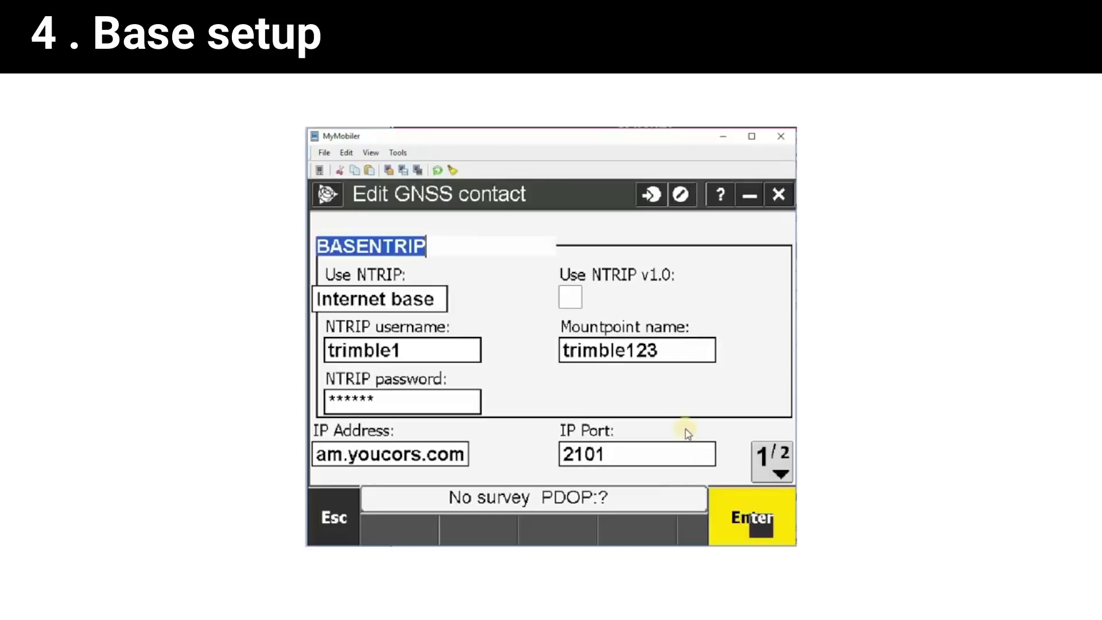
Set BASENTRIP's APN to None and store the contact.
{"action": "left_click", "coordinate": [504, 280]}
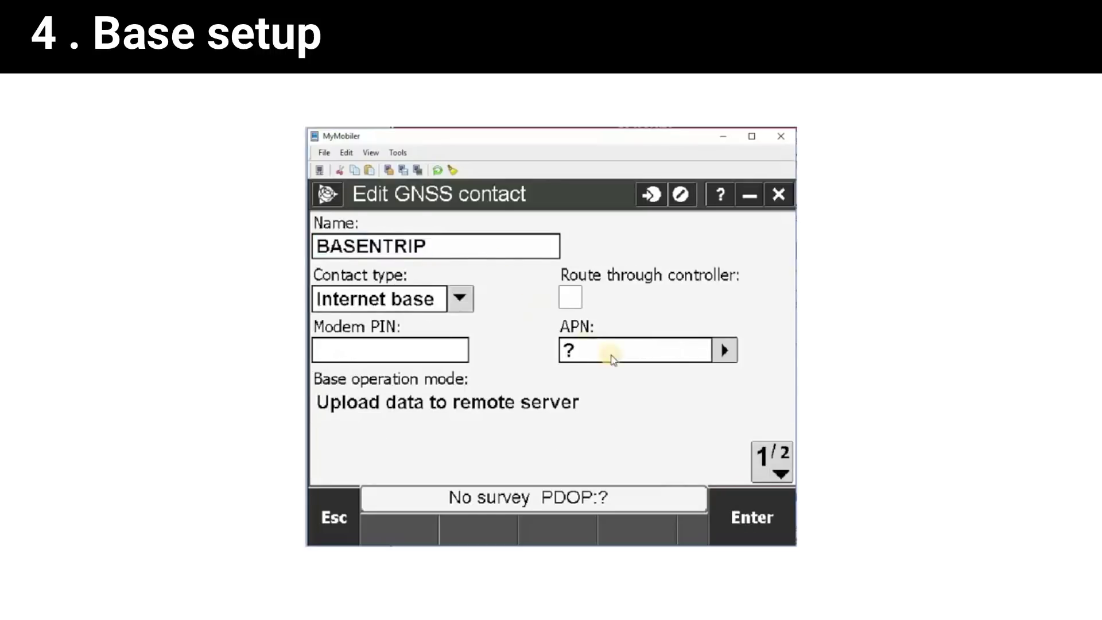
{"action": "left_click", "coordinate": [725, 351]}
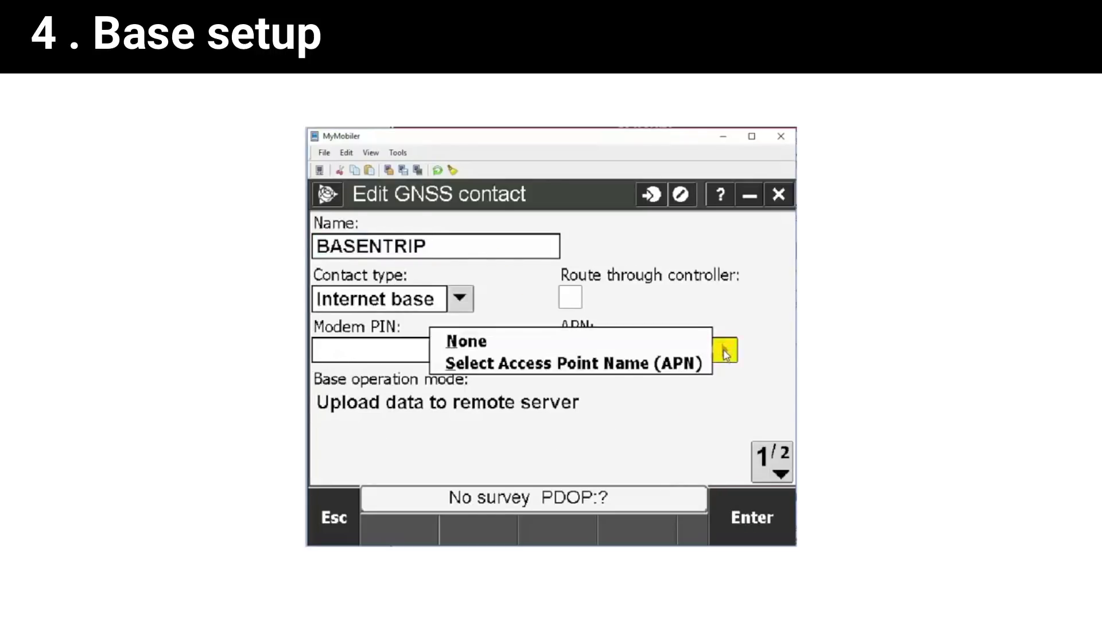
{"action": "left_click", "coordinate": [521, 347]}
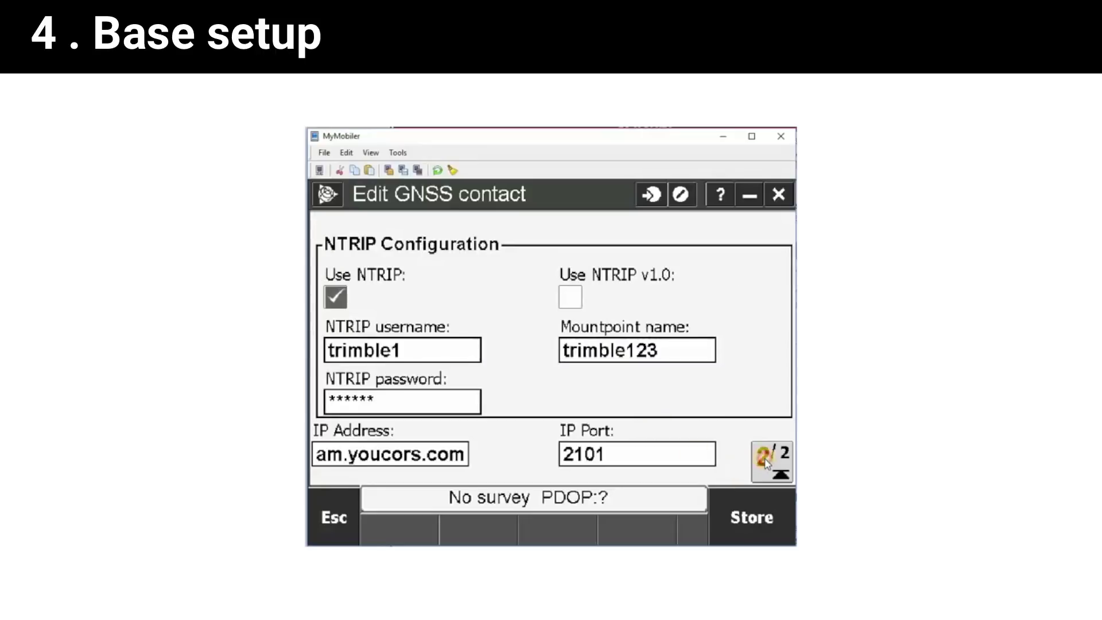
{"action": "left_click", "coordinate": [767, 457]}
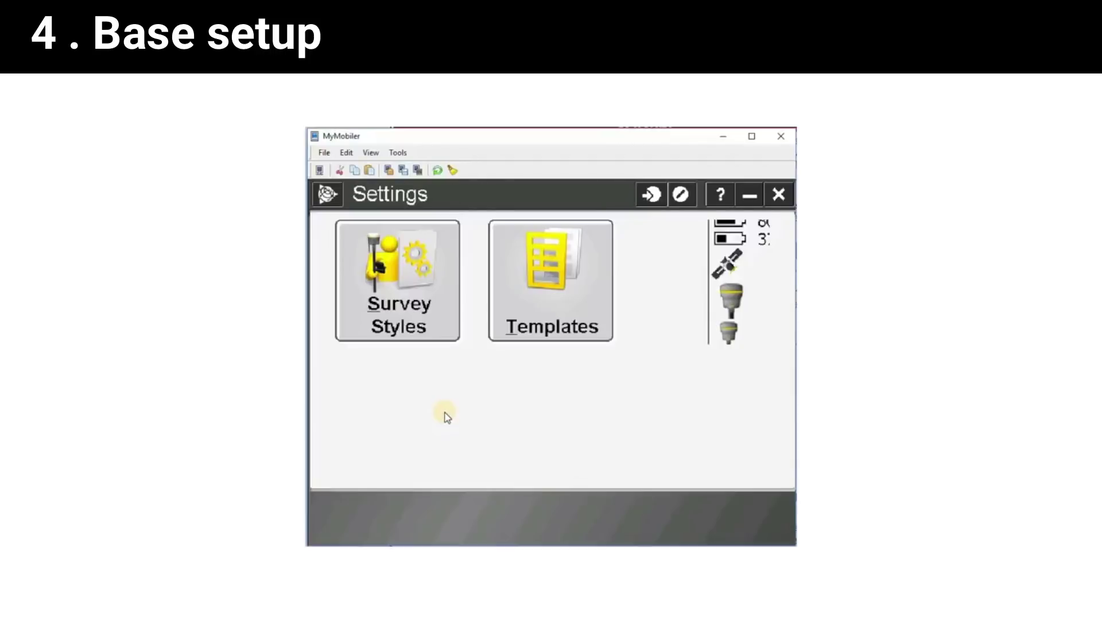
Create a new survey style named NTRIPNEW with style type GNSS.
{"action": "left_click", "coordinate": [425, 295]}
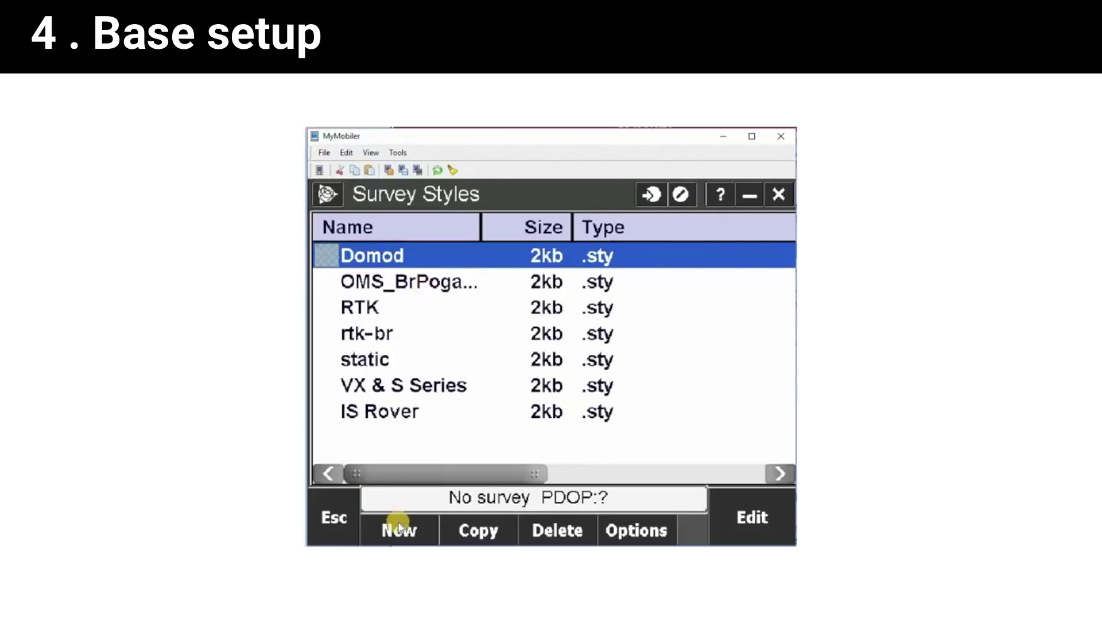
{"action": "left_click", "coordinate": [403, 531]}
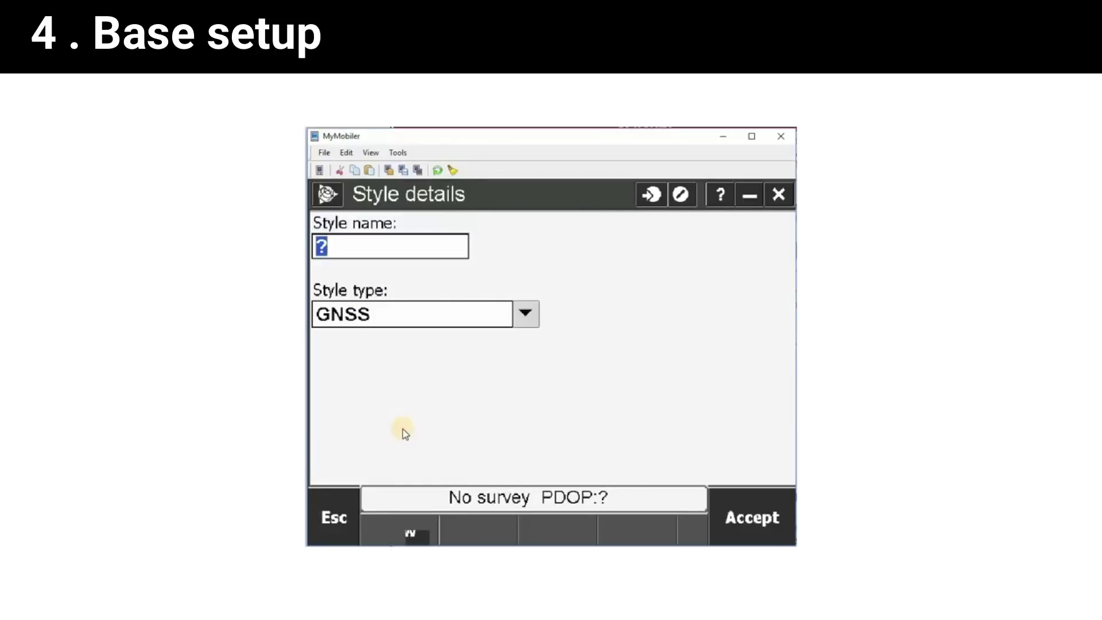
{"action": "type", "text": "NTRIP"}
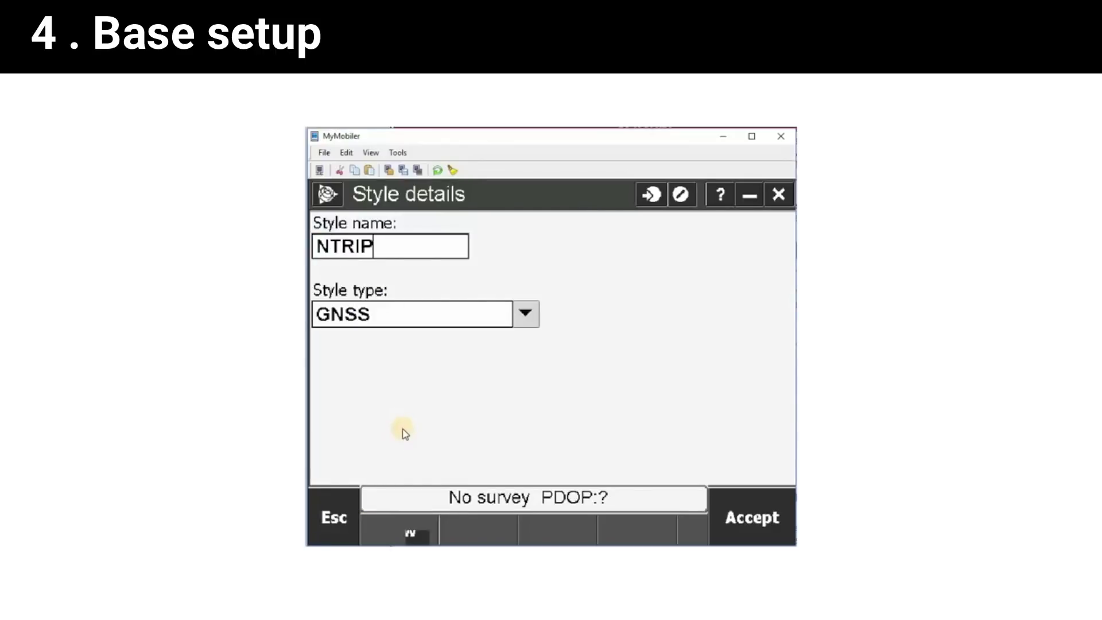
{"action": "type", "text": "NEW"}
{"action": "left_click", "coordinate": [532, 315]}
{"action": "left_click", "coordinate": [532, 316]}
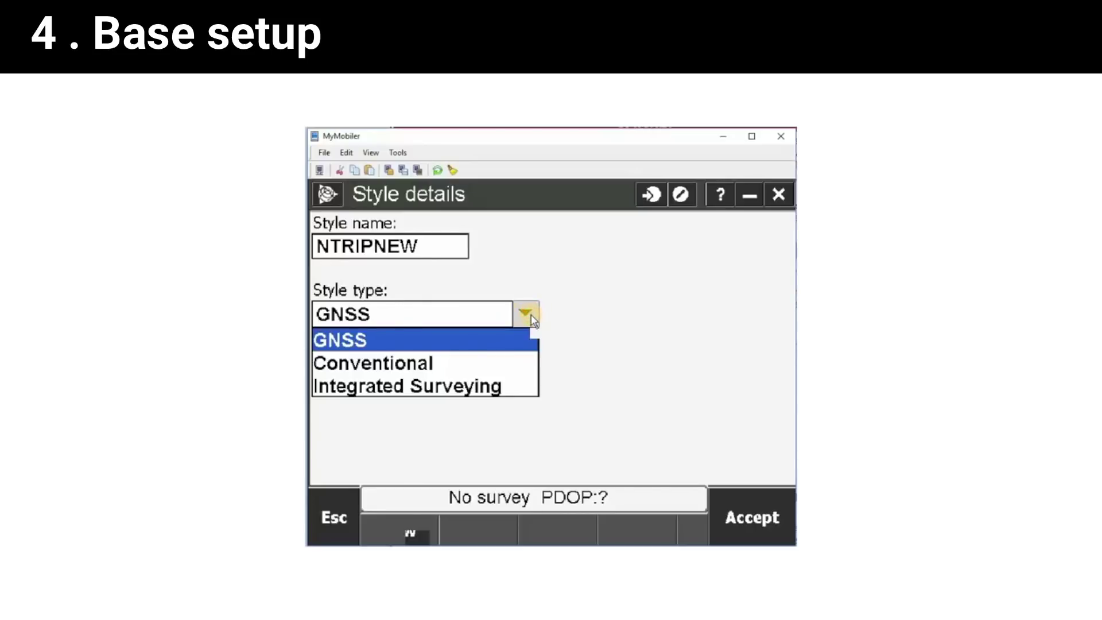
{"action": "left_click", "coordinate": [532, 317]}
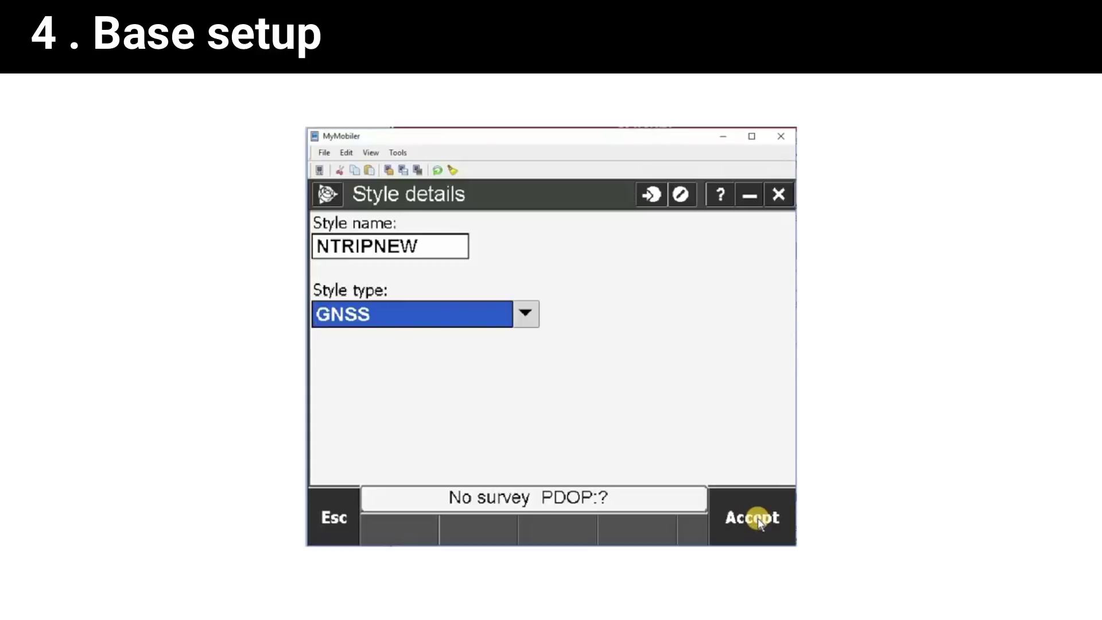
{"action": "left_click", "coordinate": [757, 518]}
{"action": "left_click", "coordinate": [484, 296]}
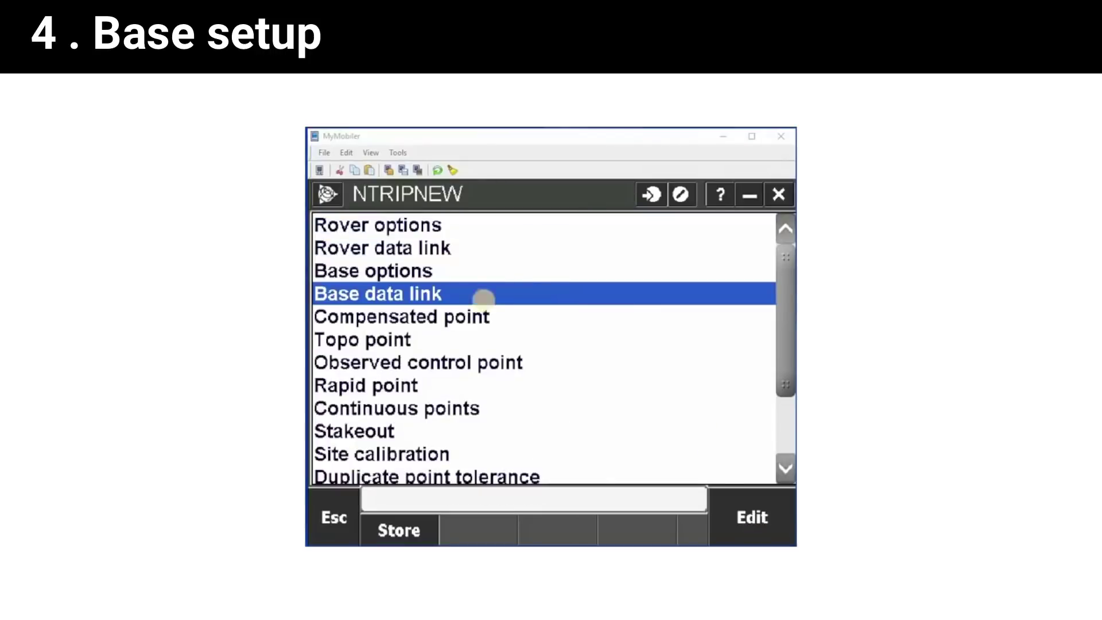
Set the base data link to an Internet connection using the BASENTRIP GNSS contact.
{"action": "left_click", "coordinate": [426, 299]}
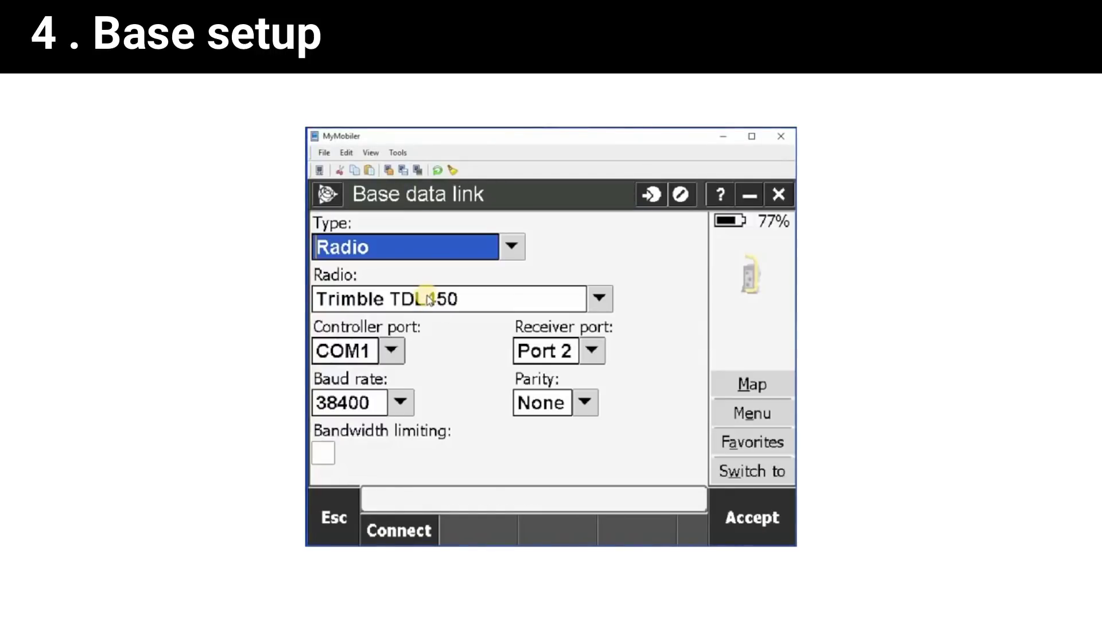
{"action": "left_click", "coordinate": [540, 269]}
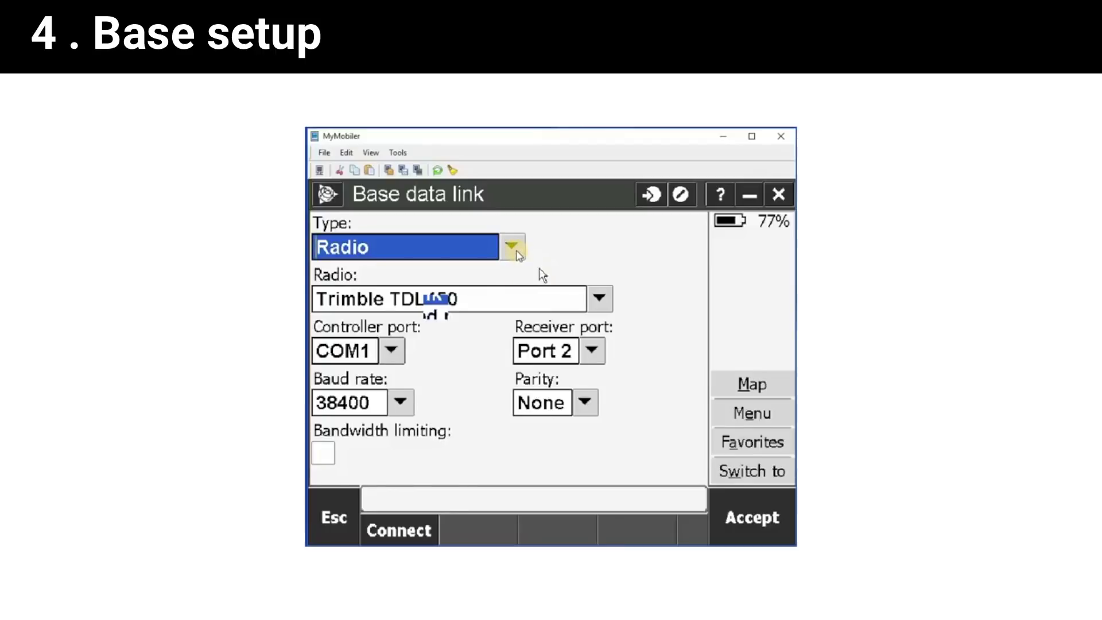
{"action": "left_click", "coordinate": [516, 253]}
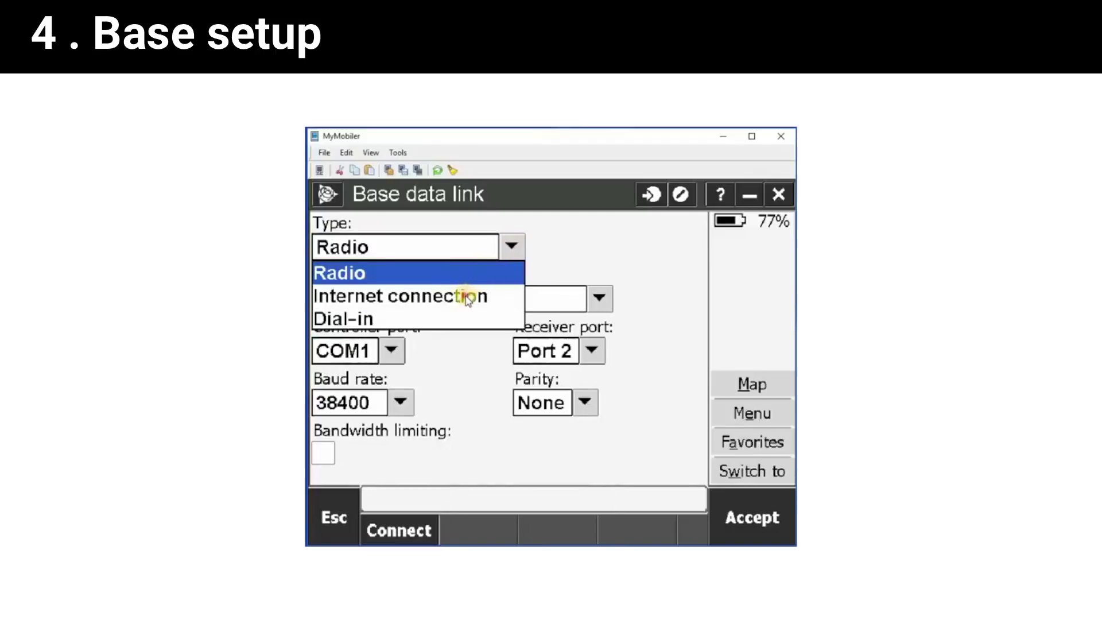
{"action": "left_click", "coordinate": [466, 296]}
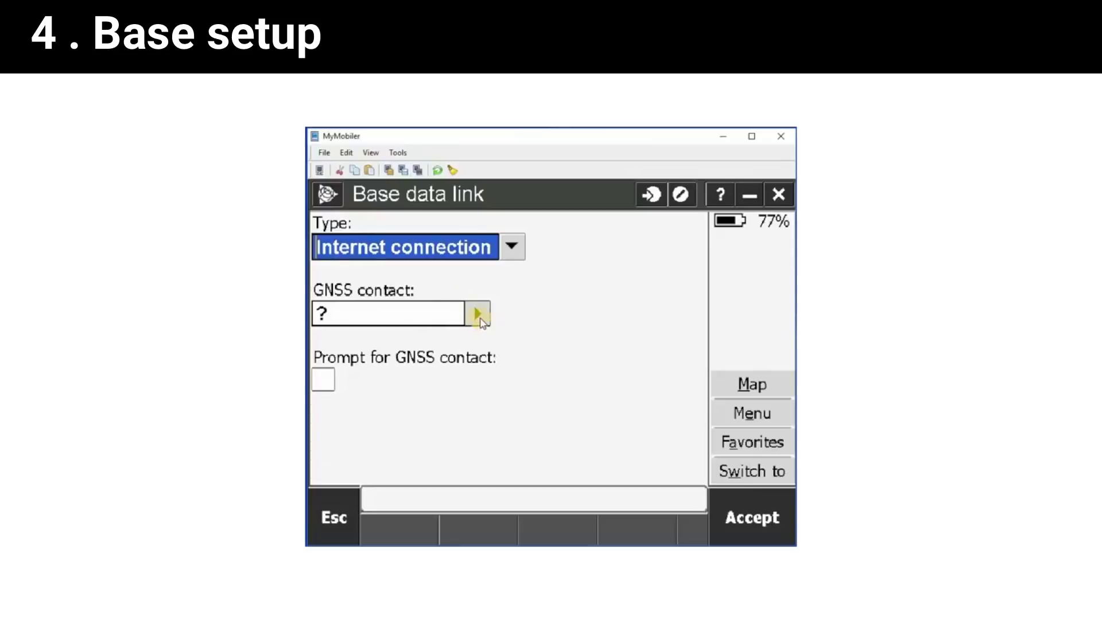
{"action": "left_click", "coordinate": [479, 314]}
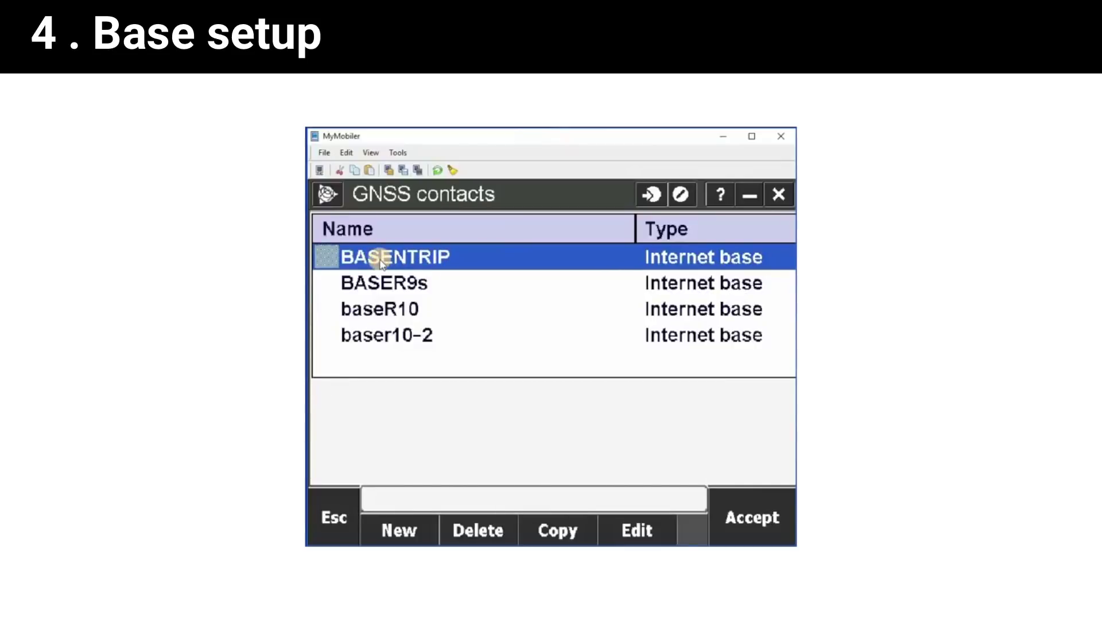
{"action": "left_click", "coordinate": [379, 258]}
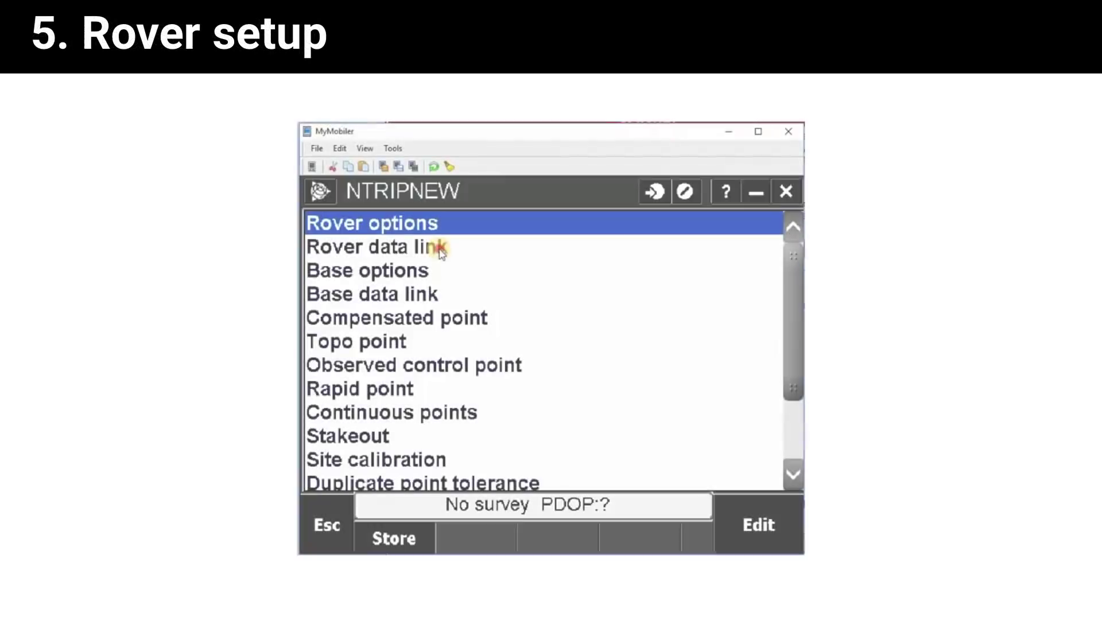
Switch the rover data link type to Internet connection.
{"action": "left_click", "coordinate": [443, 246]}
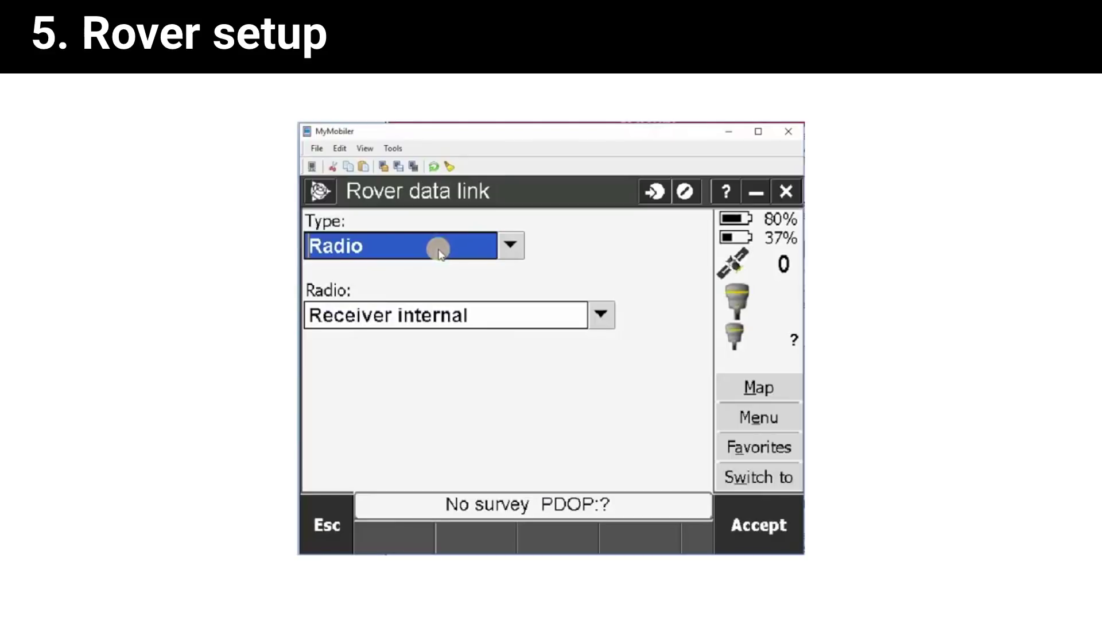
{"action": "left_click", "coordinate": [516, 247]}
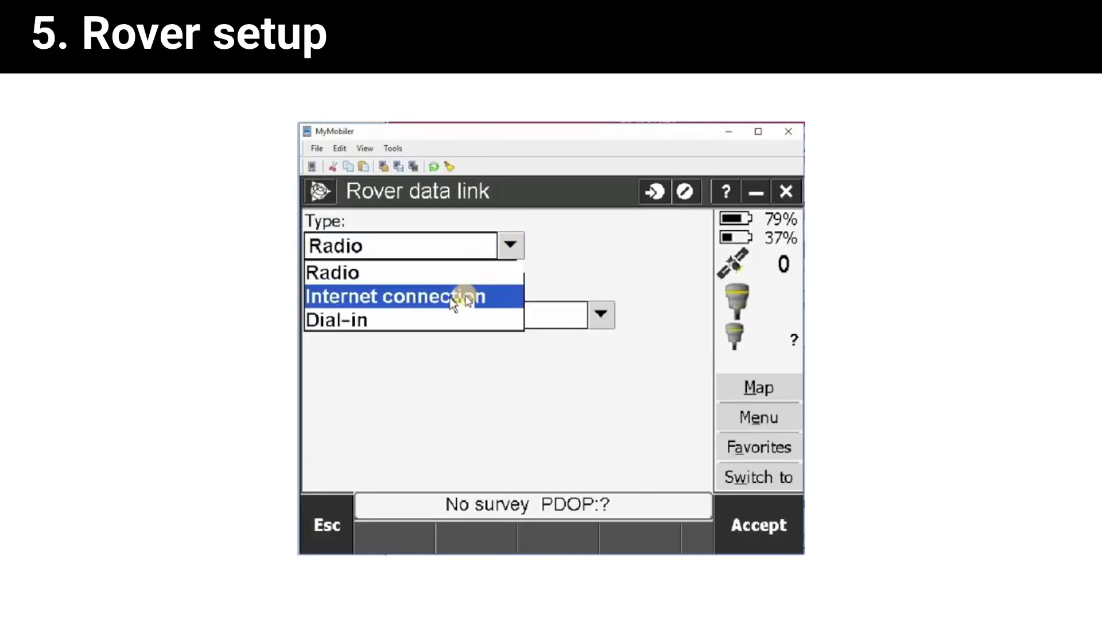
{"action": "left_click", "coordinate": [453, 298]}
{"action": "left_click", "coordinate": [471, 314]}
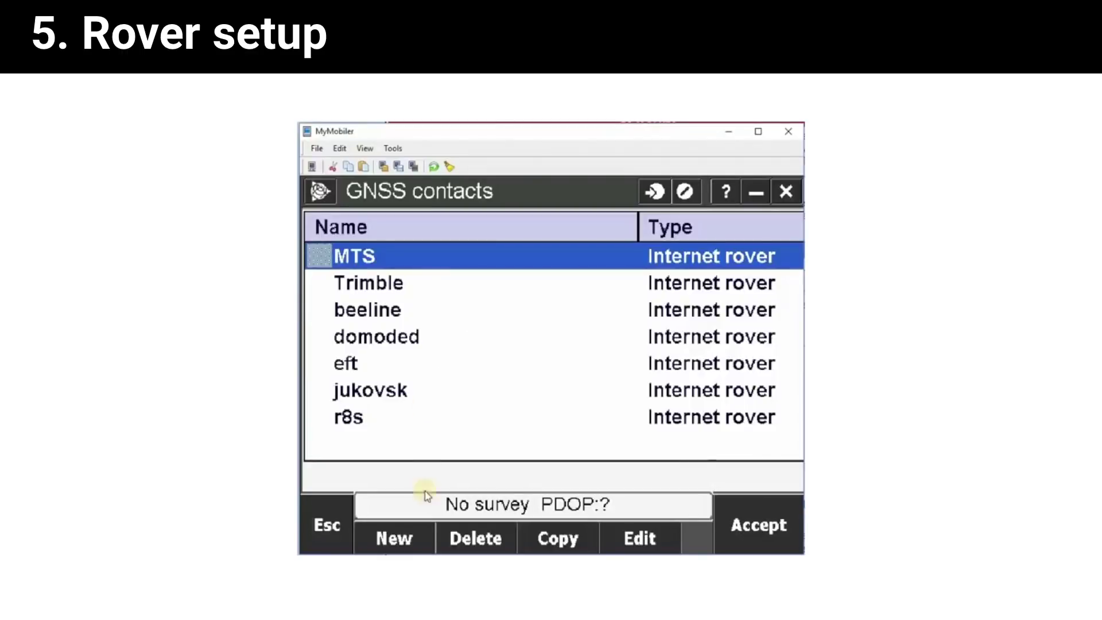
Start a new rover GNSS contact named NTRIP using the beeline network connection.
{"action": "left_click", "coordinate": [412, 537]}
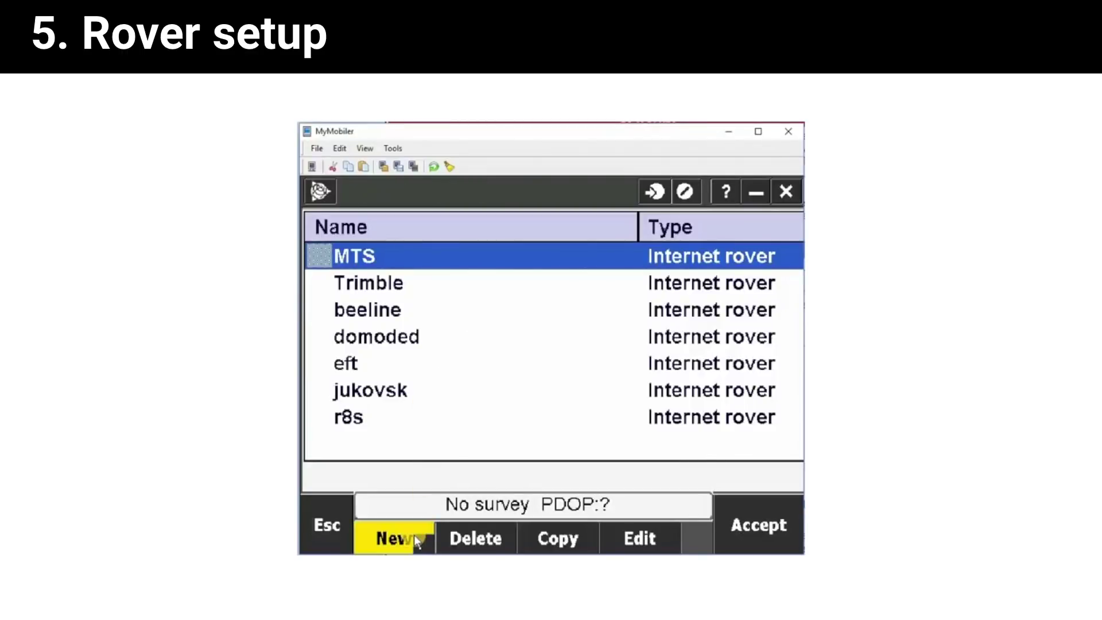
{"action": "type", "text": "NTRIP"}
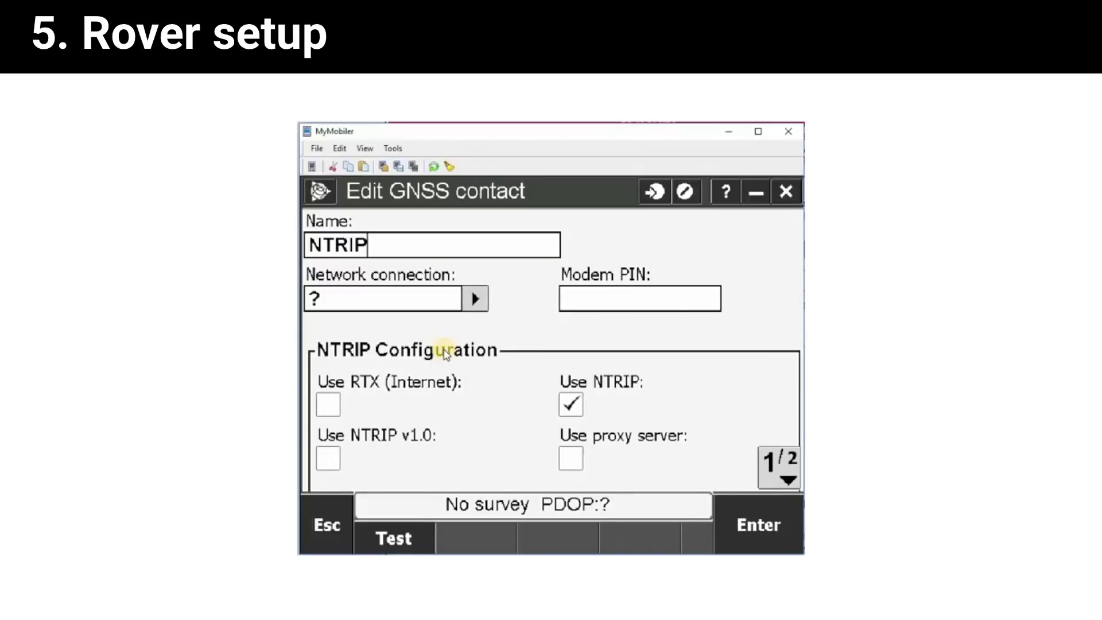
{"action": "left_click", "coordinate": [484, 300]}
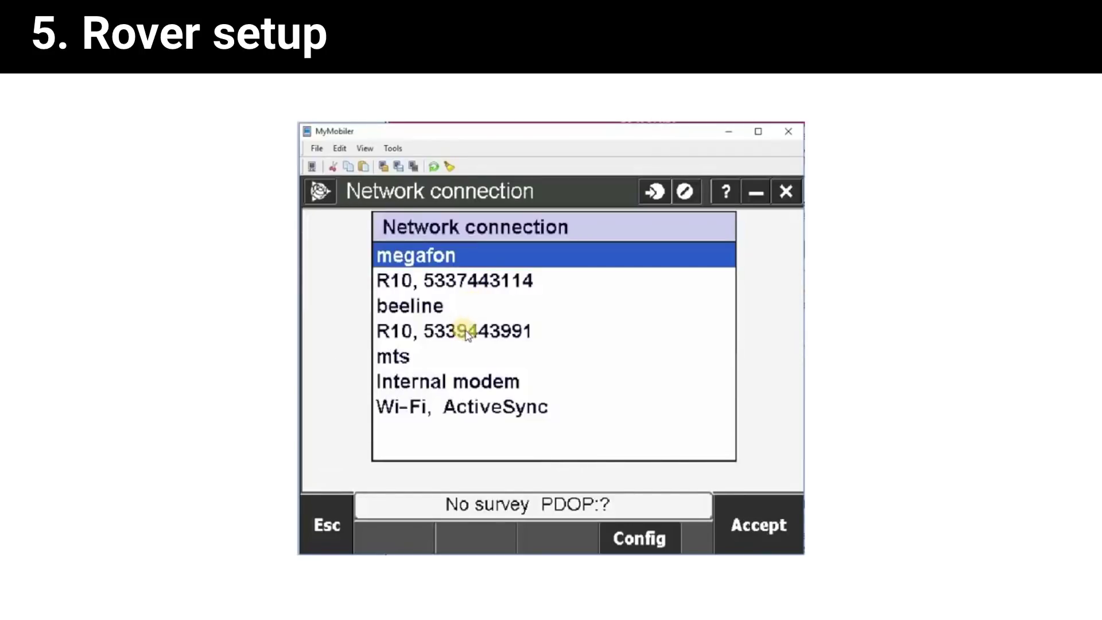
{"action": "left_click", "coordinate": [459, 309]}
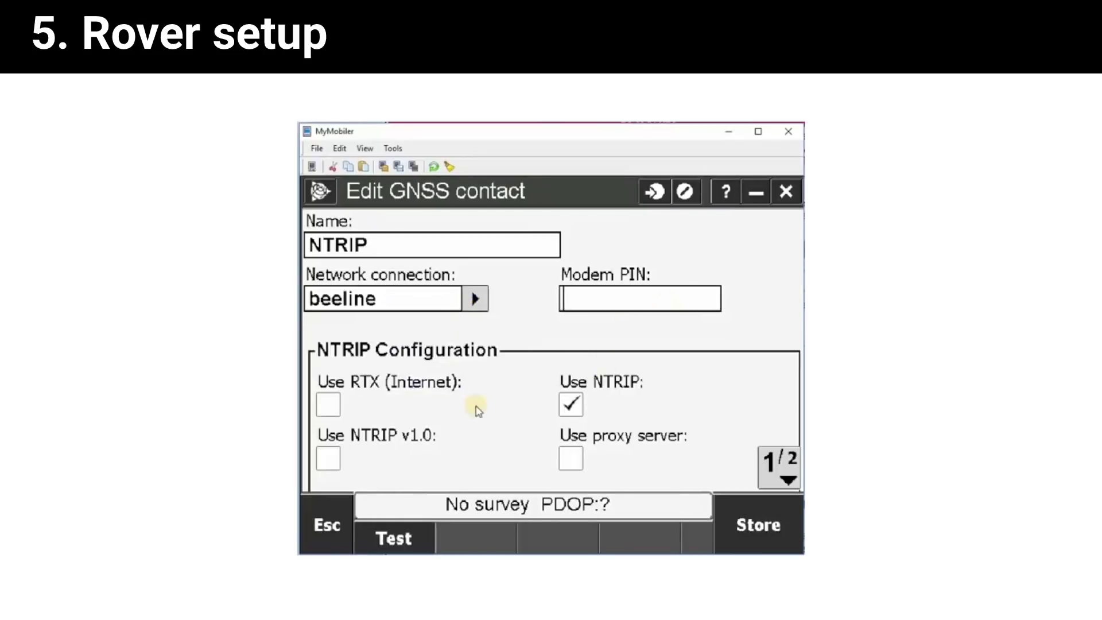
Enter the NTRIP username and password on the contact's second page.
{"action": "left_click", "coordinate": [794, 461]}
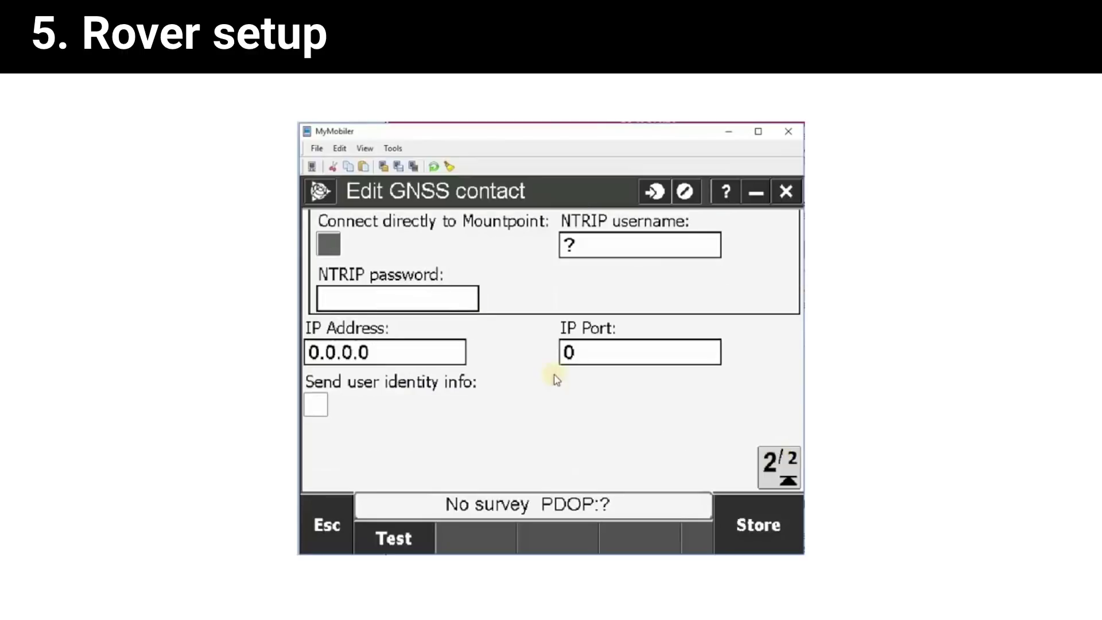
{"action": "left_click", "coordinate": [405, 304]}
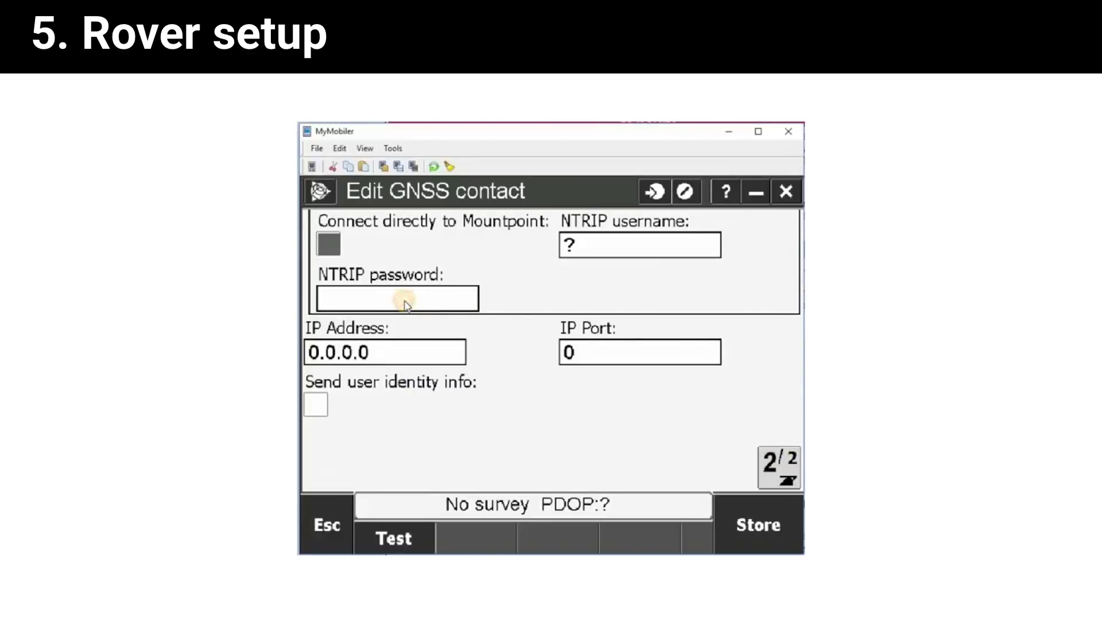
{"action": "left_click", "coordinate": [606, 248]}
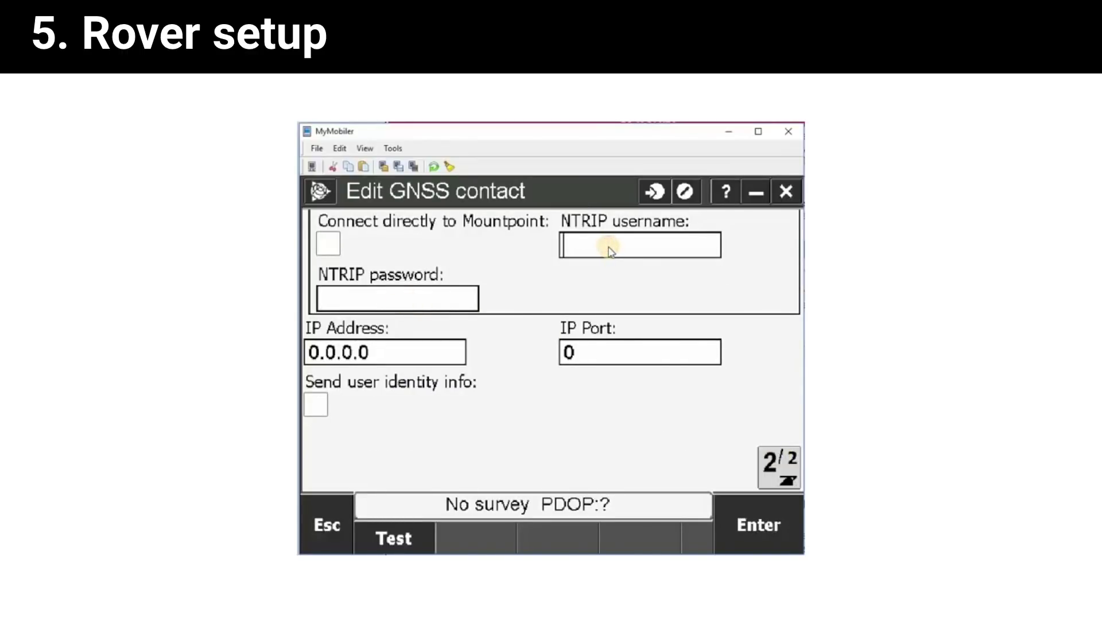
{"action": "type", "text": "trimle1"}
{"action": "left_click", "coordinate": [607, 247]}
{"action": "type", "text": "b"}
{"action": "left_click", "coordinate": [409, 304]}
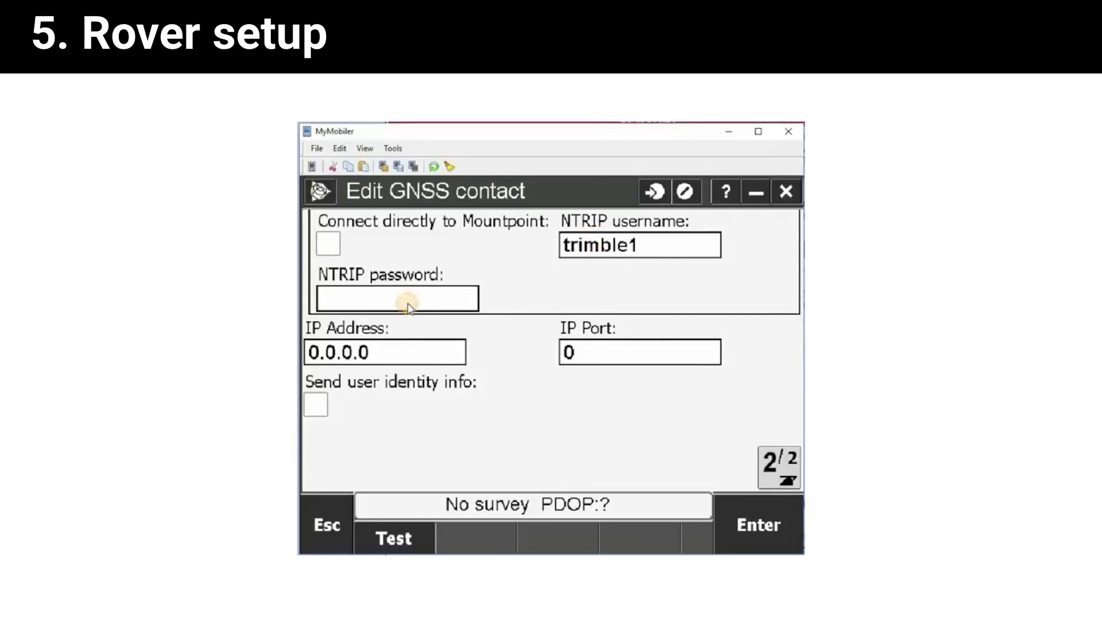
{"action": "type", "text": "******"}
Set server am.youcors.com with port 2101, store NTRIP, and use it for the rover.
{"action": "left_click", "coordinate": [405, 360]}
{"action": "key", "text": "BackSpace"}
{"action": "key", "text": "BackSpace"}
{"action": "key", "text": "BackSpace"}
{"action": "key", "text": "BackSpace"}
{"action": "key", "text": "BackSpace"}
{"action": "key", "text": "BackSpace"}
{"action": "key", "text": "BackSpace"}
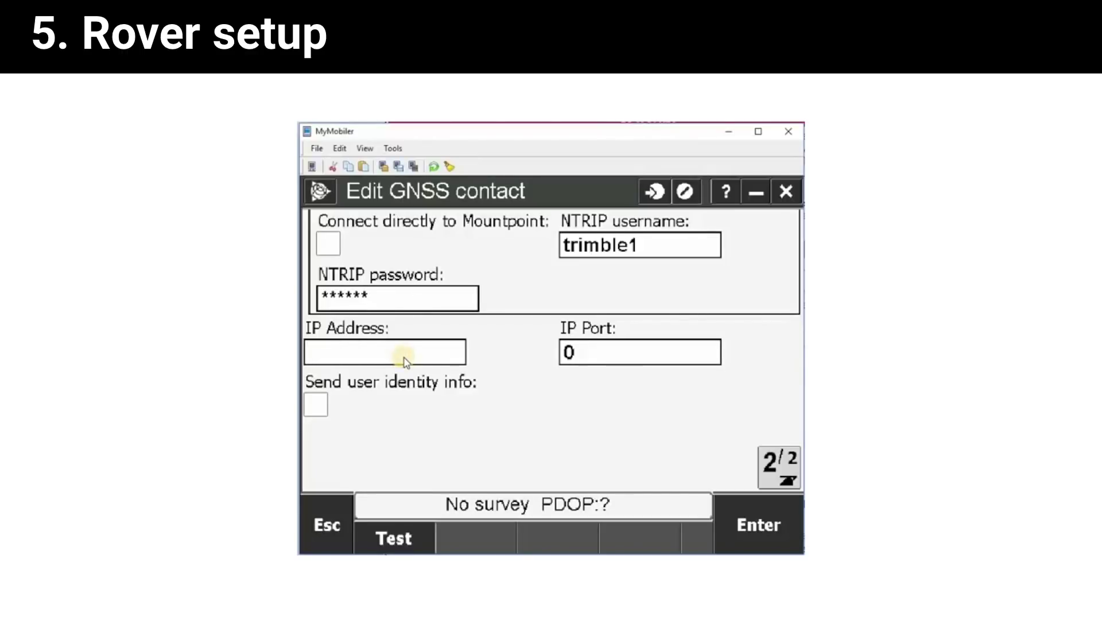
{"action": "type", "text": "am.you"}
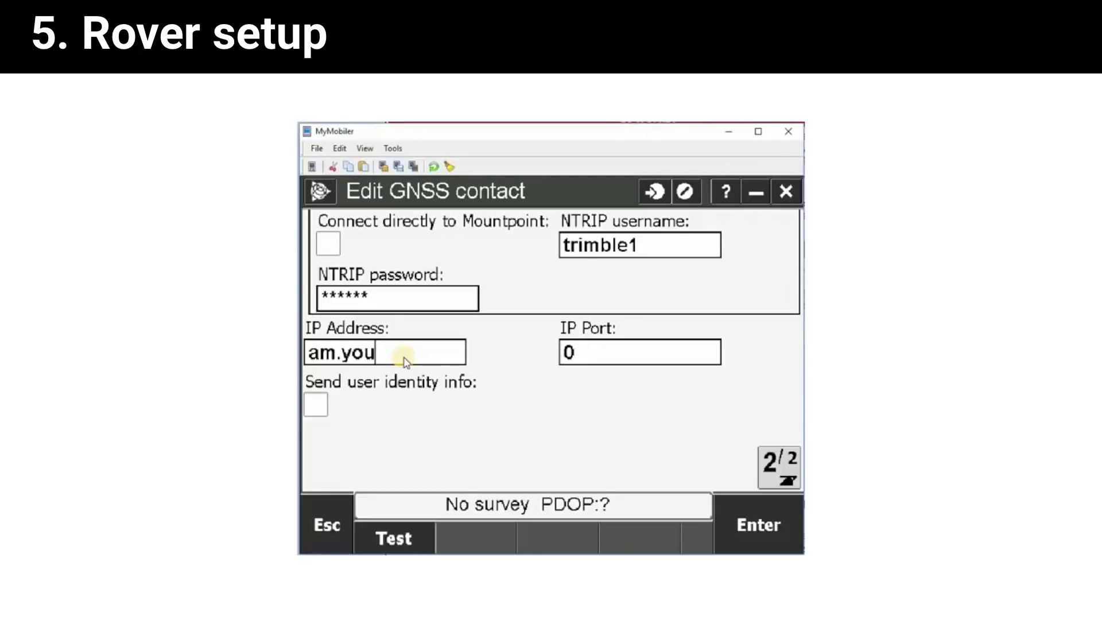
{"action": "type", "text": "cors.com"}
{"action": "left_click", "coordinate": [586, 354]}
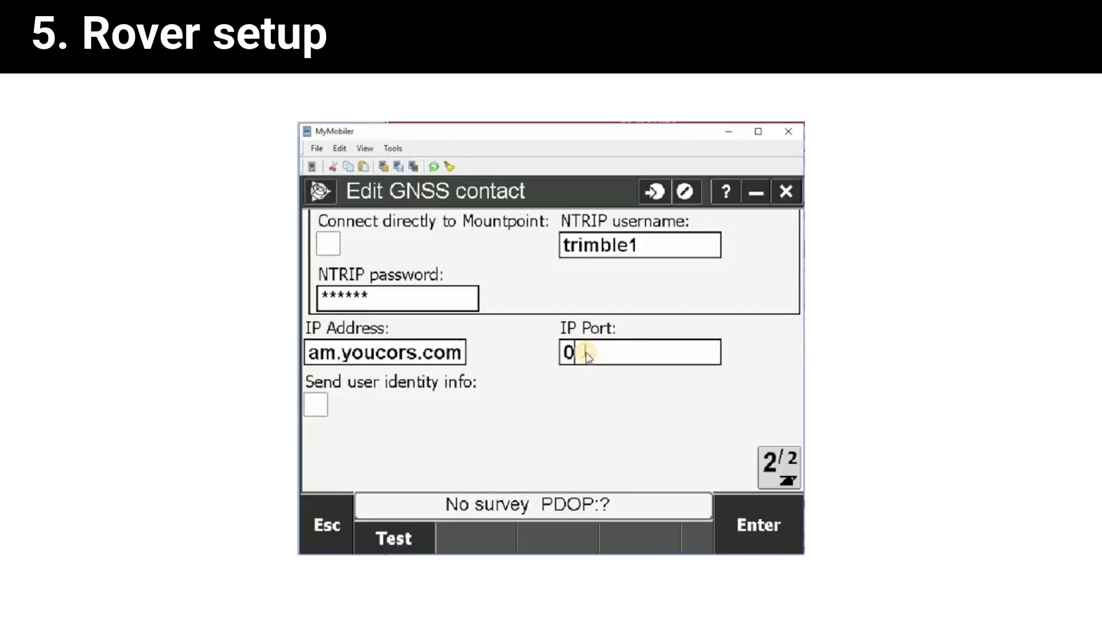
{"action": "key", "text": "BackSpace"}
{"action": "type", "text": "2101"}
{"action": "left_click", "coordinate": [791, 464]}
{"action": "left_click", "coordinate": [791, 464]}
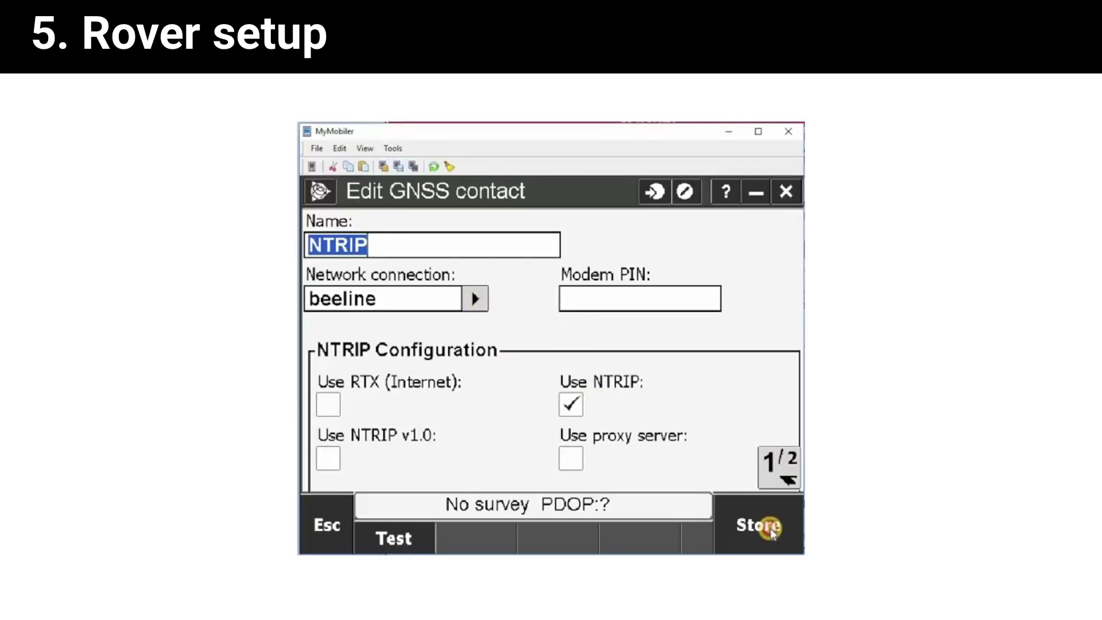
{"action": "left_click", "coordinate": [754, 548]}
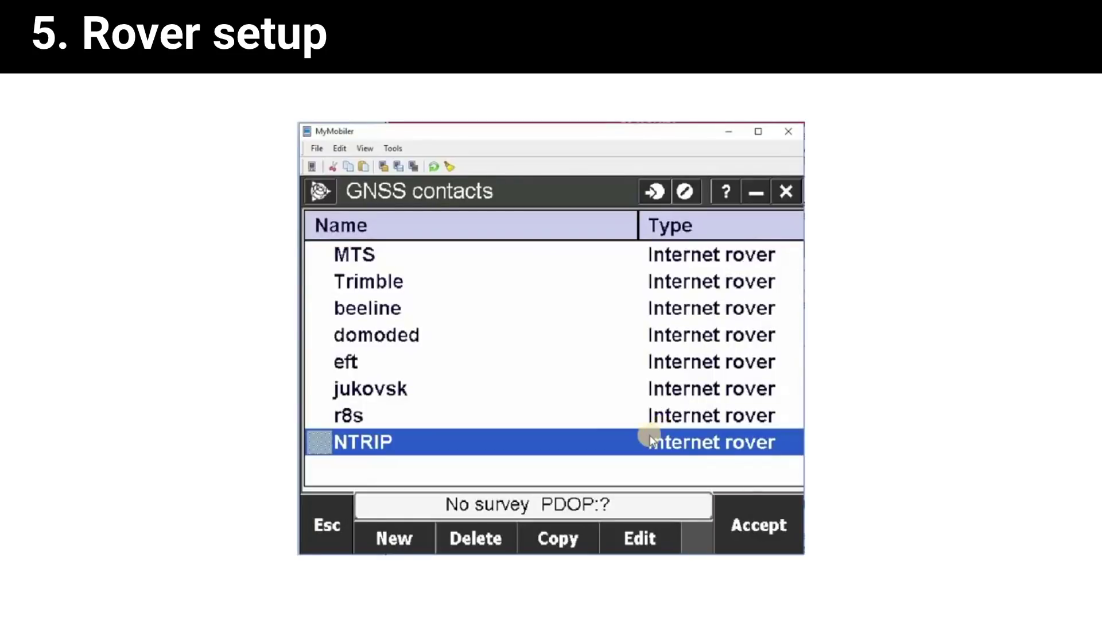
{"action": "left_click", "coordinate": [740, 532]}
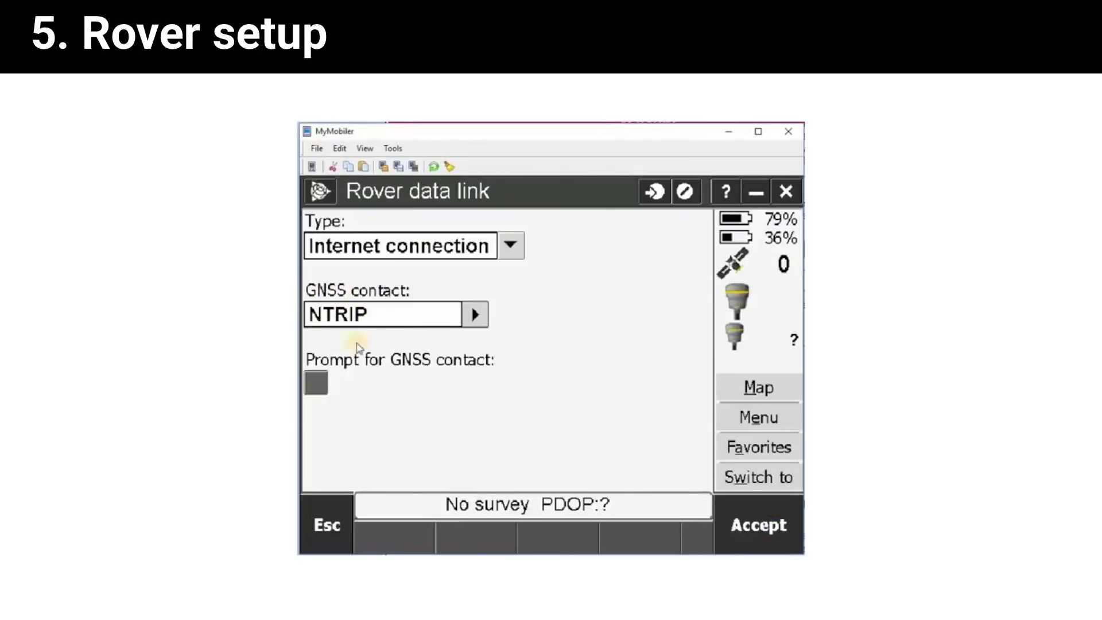
Accept the rover data link and set the rover broadcast format to RTCM RTK.
{"action": "left_click", "coordinate": [750, 527]}
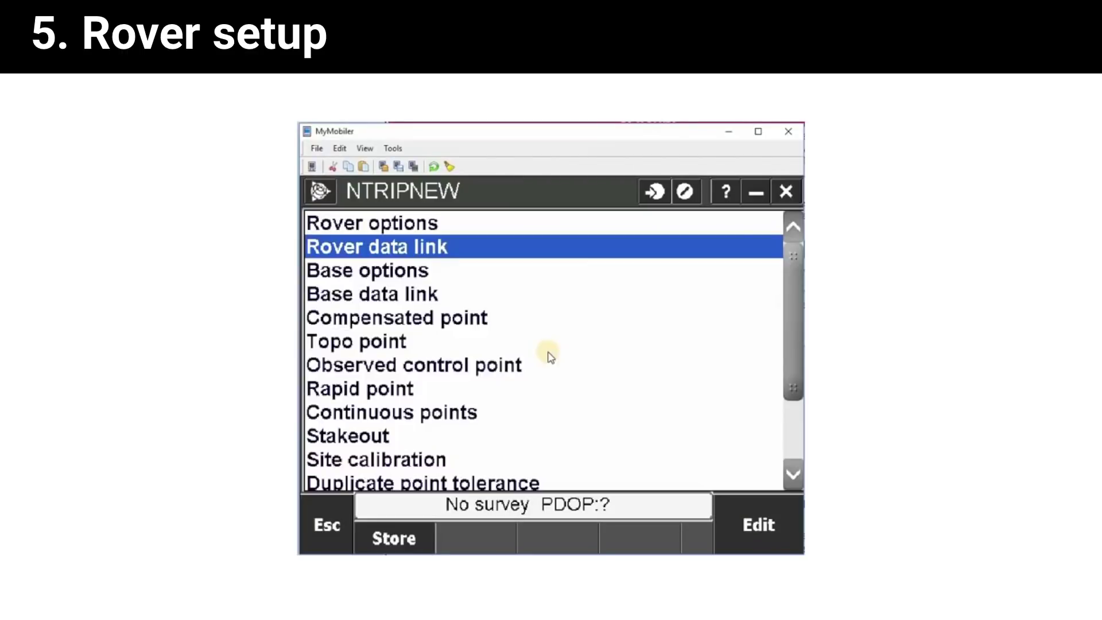
{"action": "key", "text": "Down"}
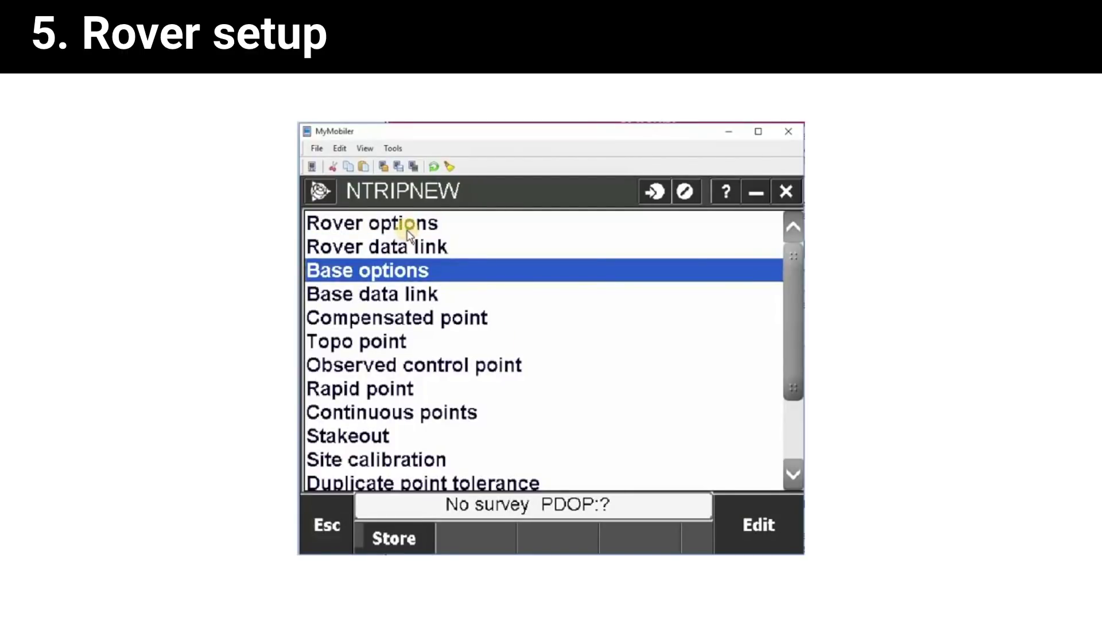
{"action": "left_click", "coordinate": [406, 225]}
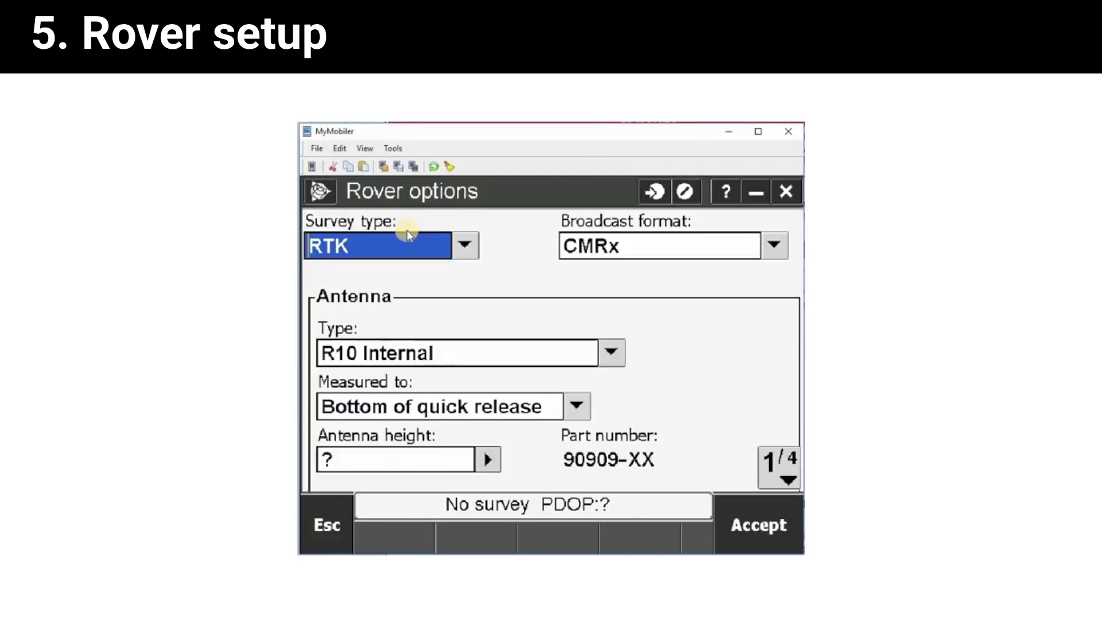
{"action": "left_click", "coordinate": [775, 245]}
{"action": "left_click", "coordinate": [658, 282]}
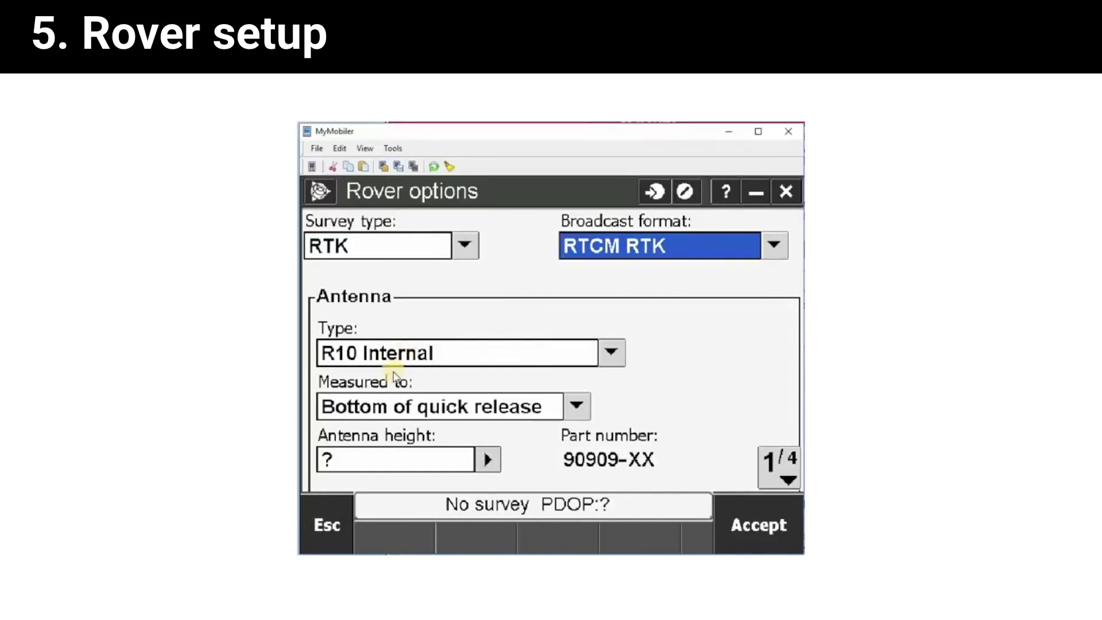
Set the rover antenna height to 2.0 and accept the rover options.
{"action": "left_click", "coordinate": [362, 452]}
{"action": "key", "text": "BackSpace"}
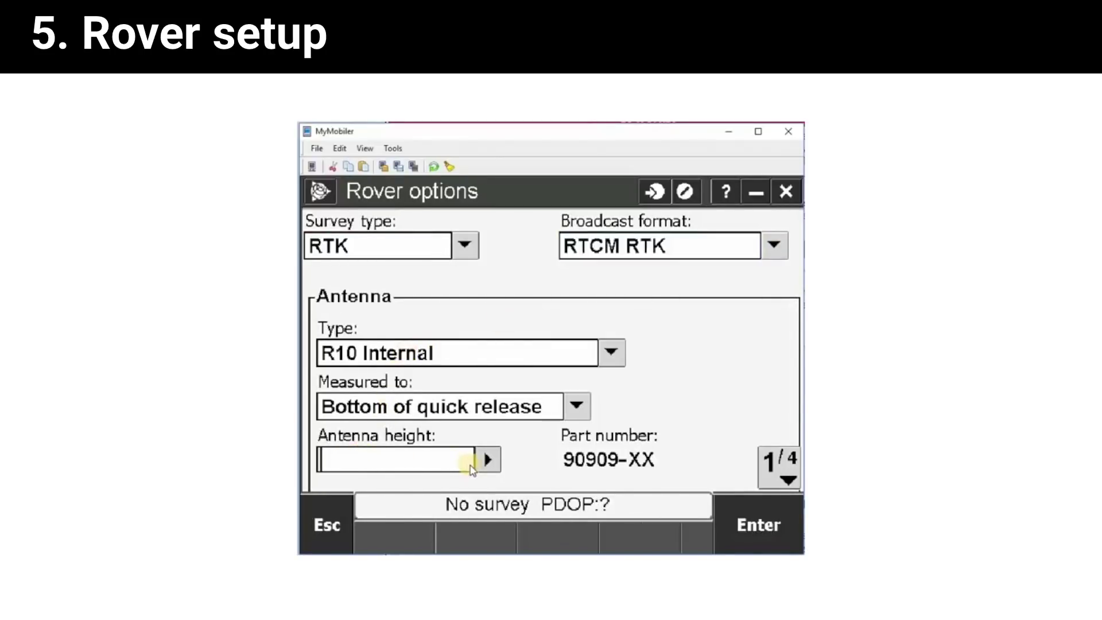
{"action": "type", "text": "2.0"}
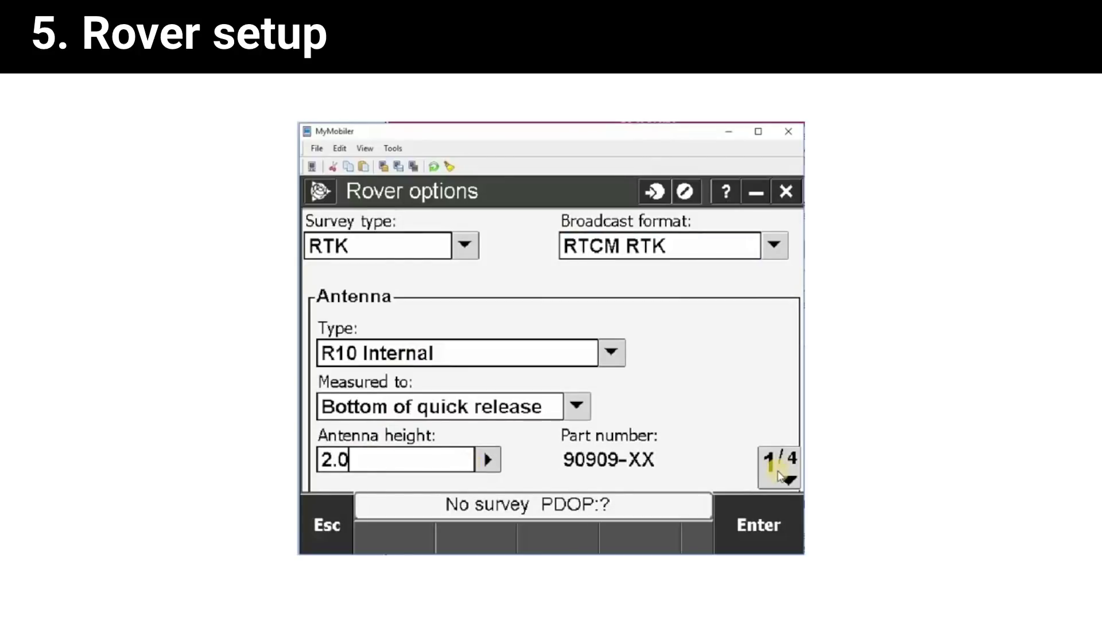
{"action": "left_click", "coordinate": [780, 475]}
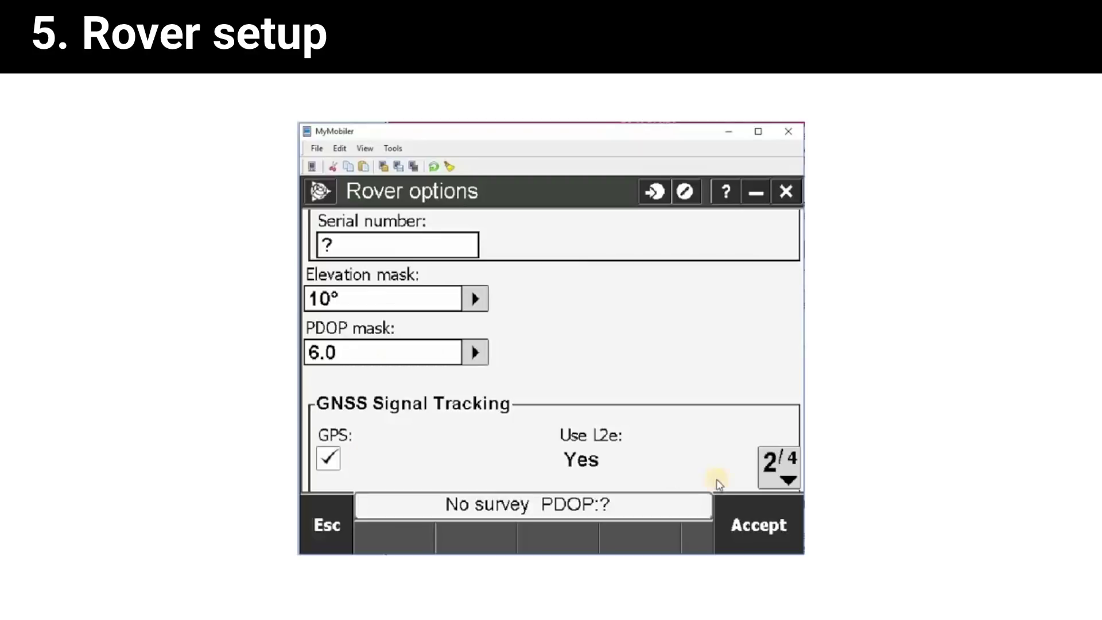
{"action": "left_click", "coordinate": [790, 469]}
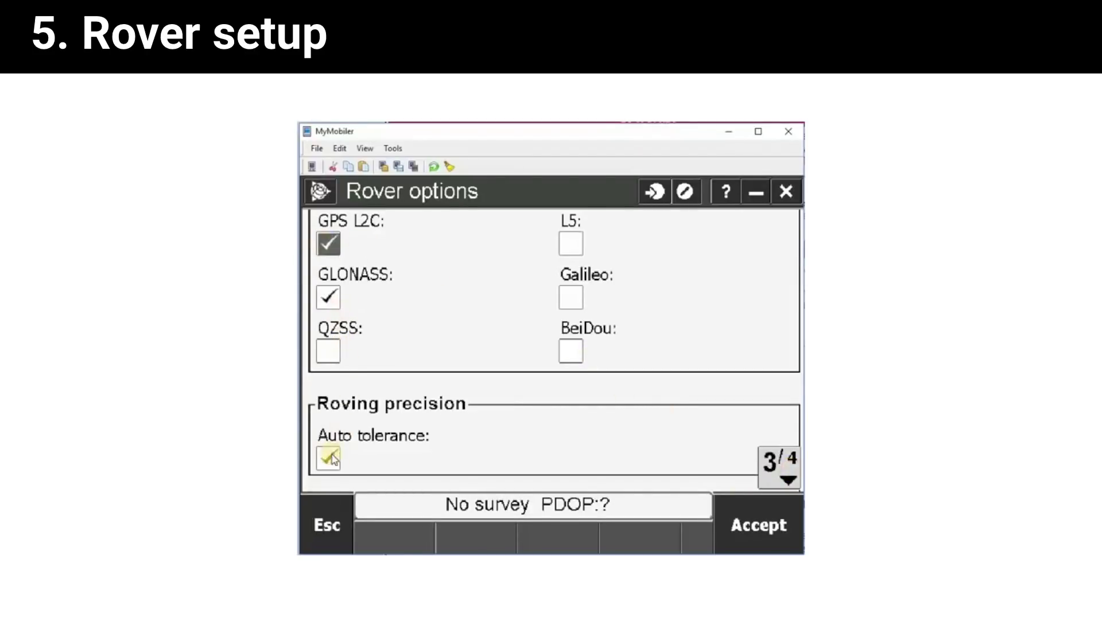
{"action": "left_click", "coordinate": [781, 466]}
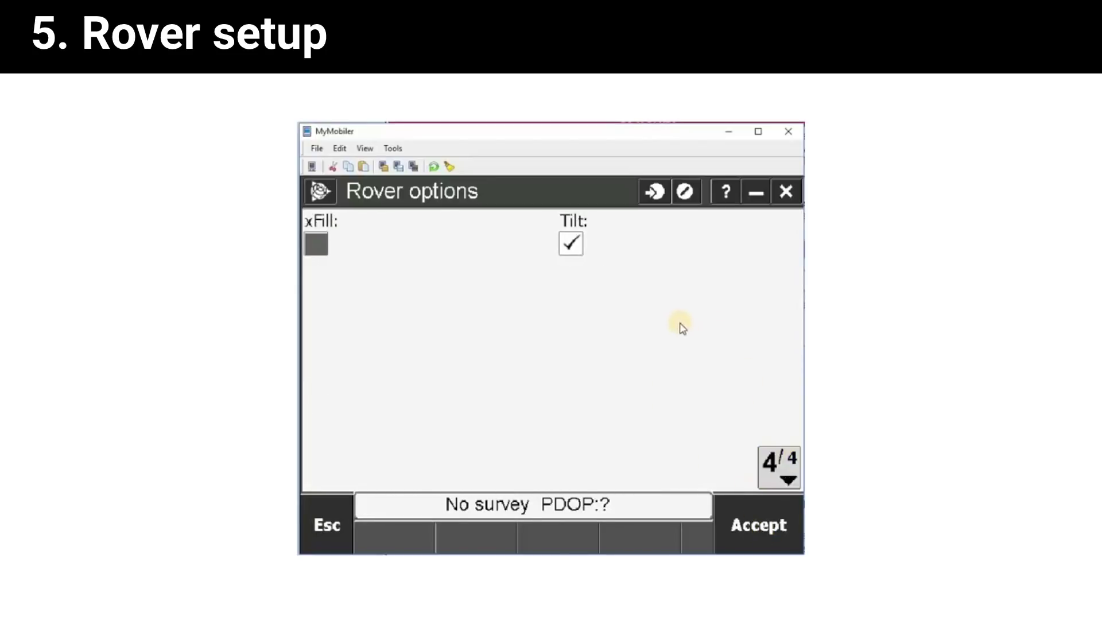
{"action": "left_click", "coordinate": [764, 531]}
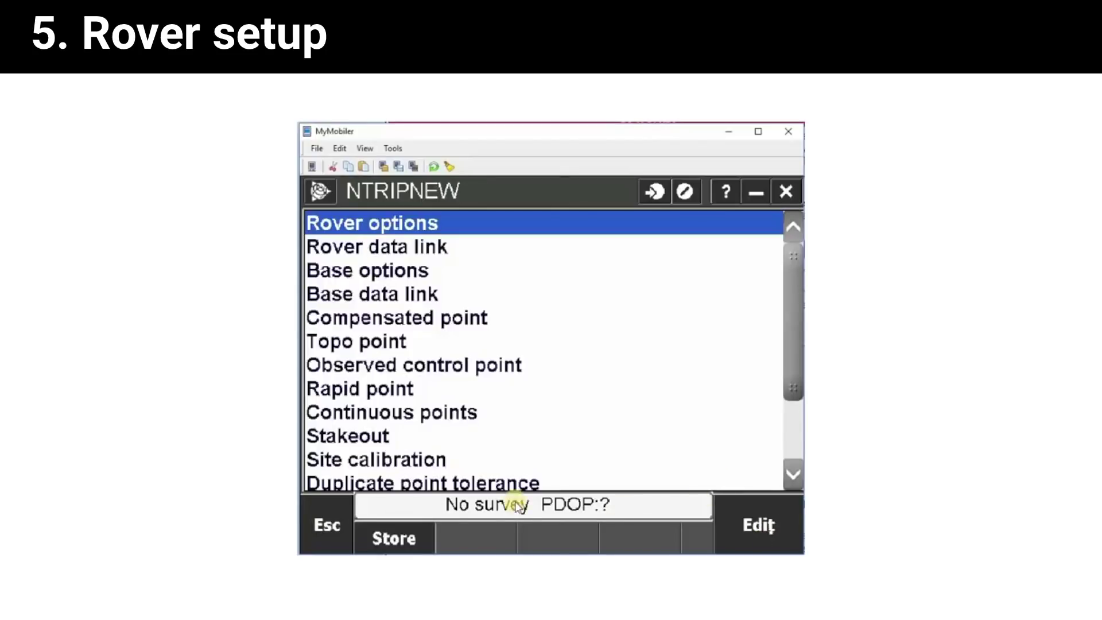
Store the NTRIPNEW style, leave Settings, and go to General Survey.
{"action": "left_click", "coordinate": [395, 536]}
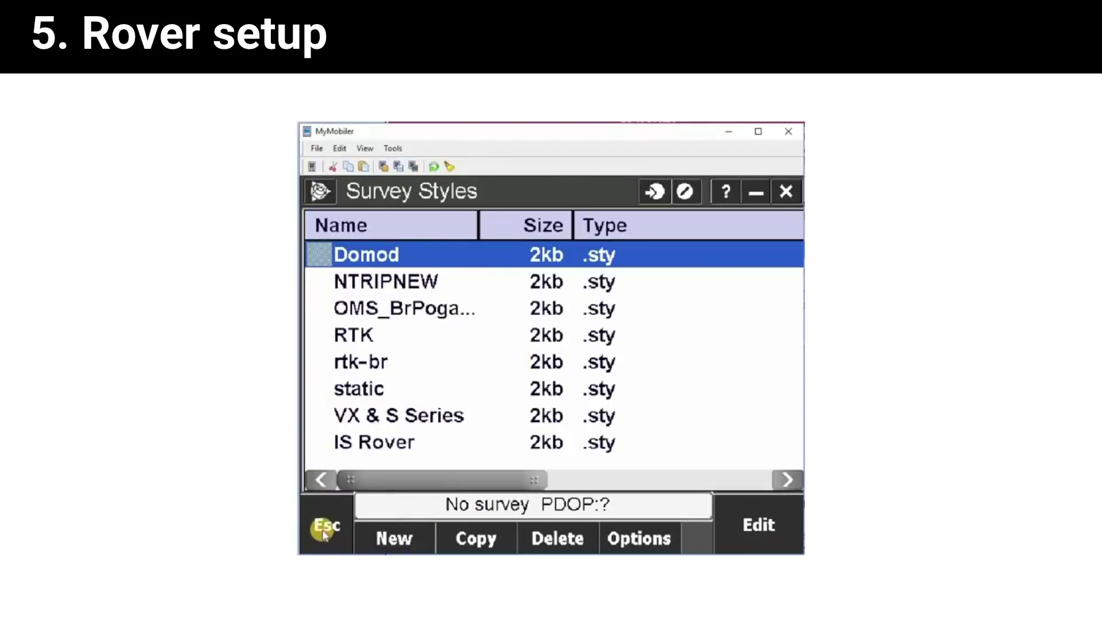
{"action": "left_click", "coordinate": [325, 529]}
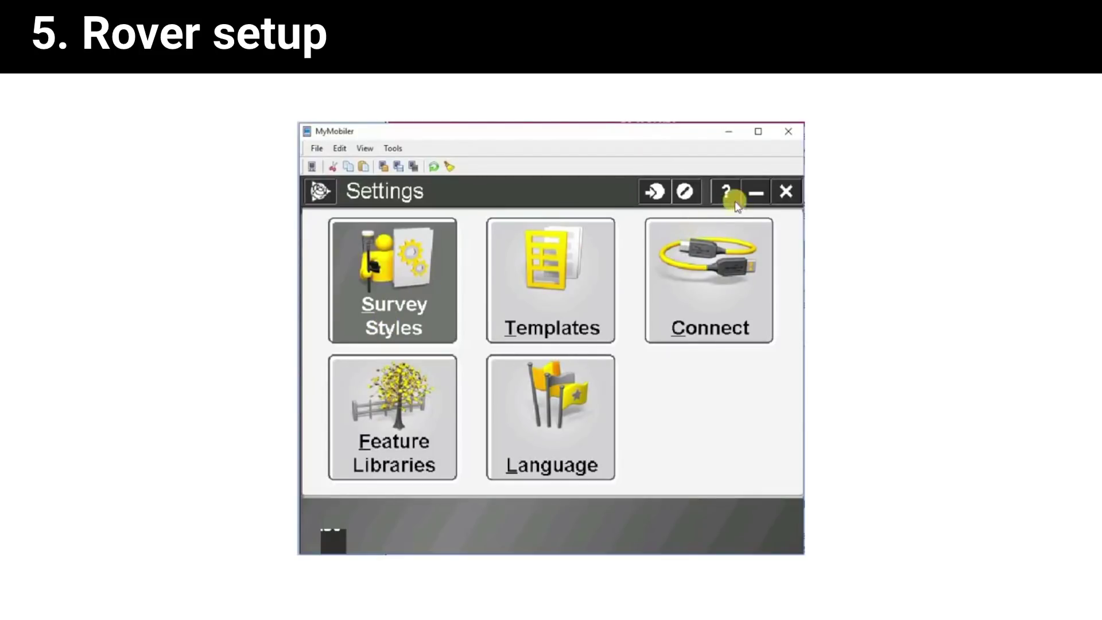
{"action": "left_click", "coordinate": [754, 194]}
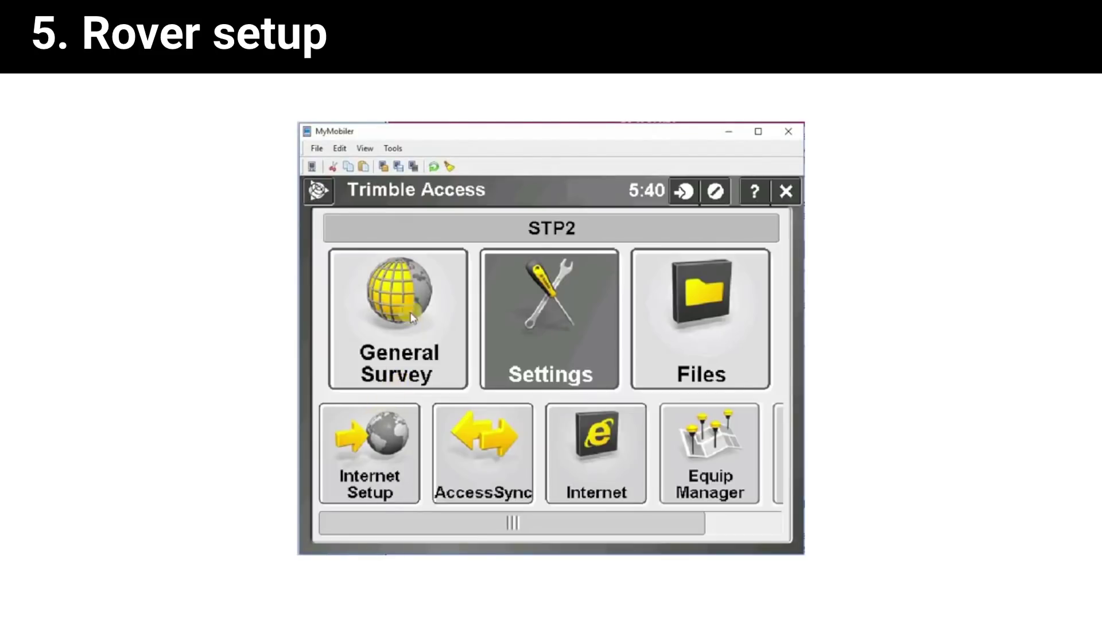
{"action": "left_click", "coordinate": [408, 294]}
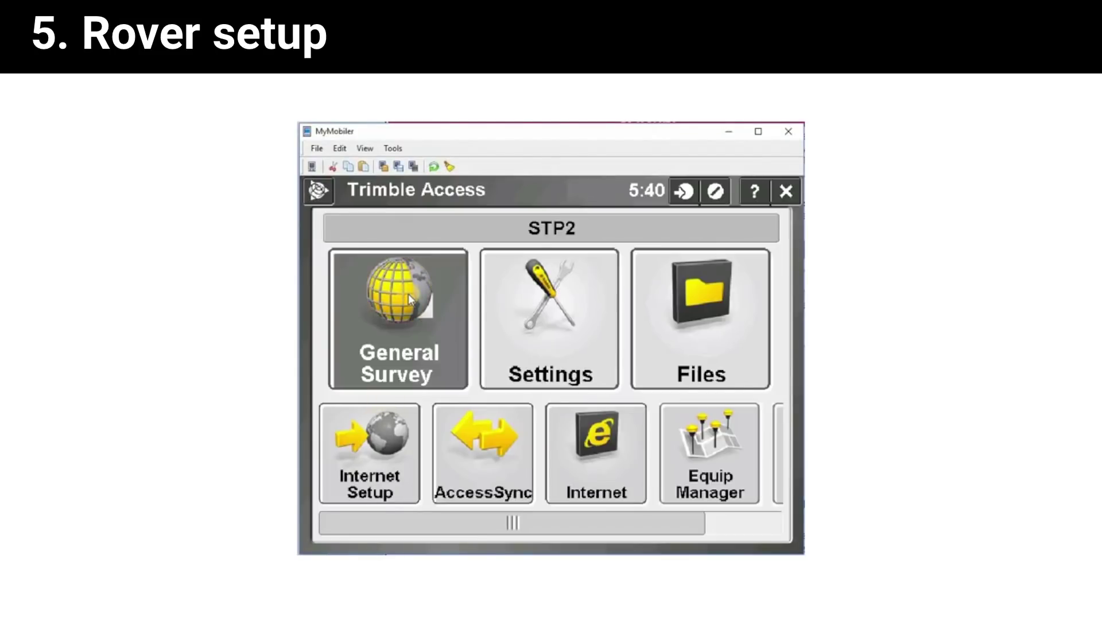